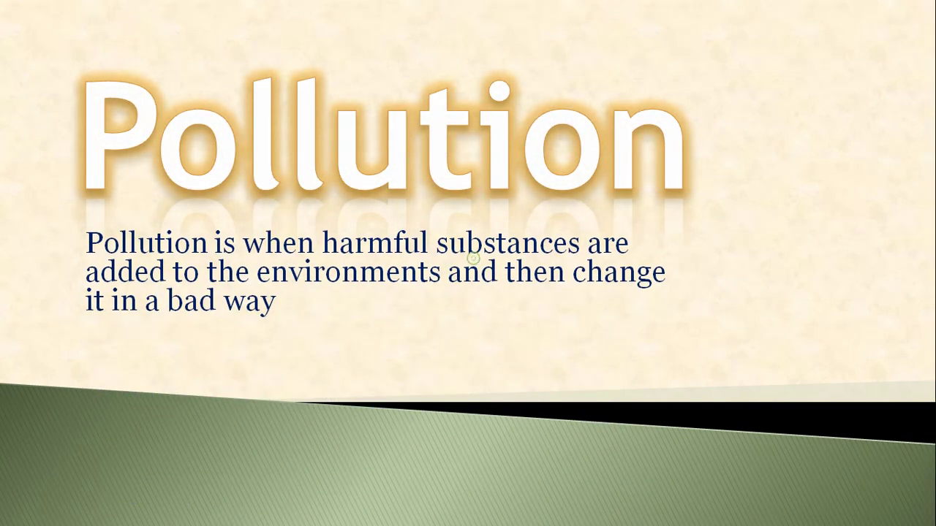
Step: Exit the slide show with Esc to return to editing the nine-slide Pollution deck
{"action": "key", "text": "Escape"}
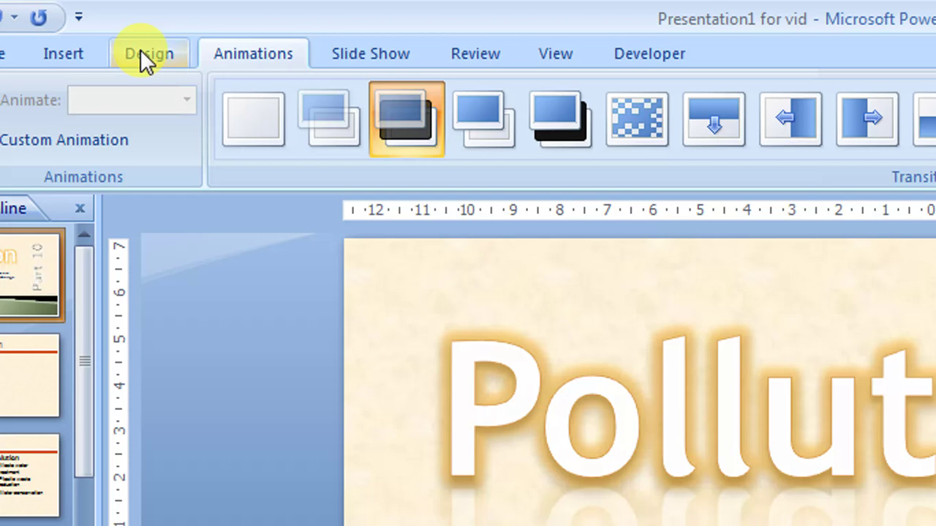
Step: Browse the Design, Animations, Slide Show and Review ribbon tabs, ending on the View tab
{"action": "left_click", "coordinate": [140, 49]}
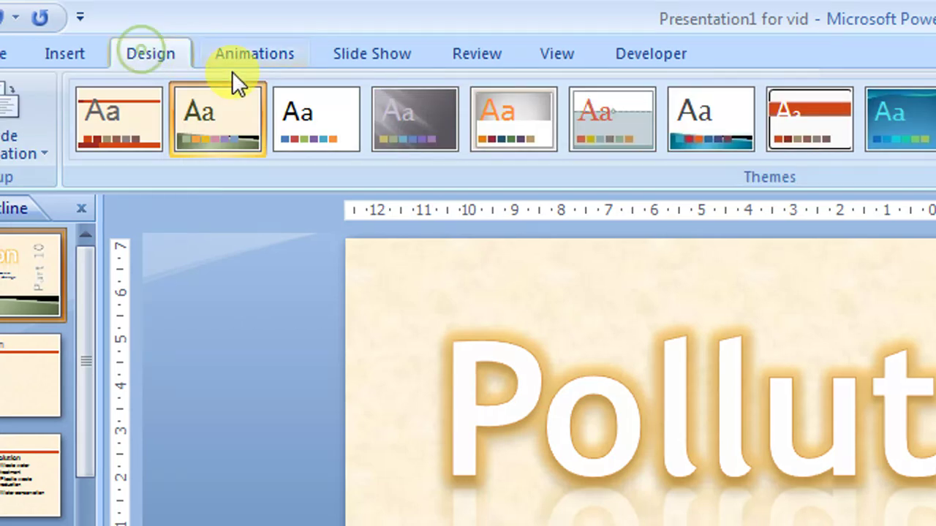
{"action": "left_click", "coordinate": [278, 55]}
{"action": "left_click", "coordinate": [352, 48]}
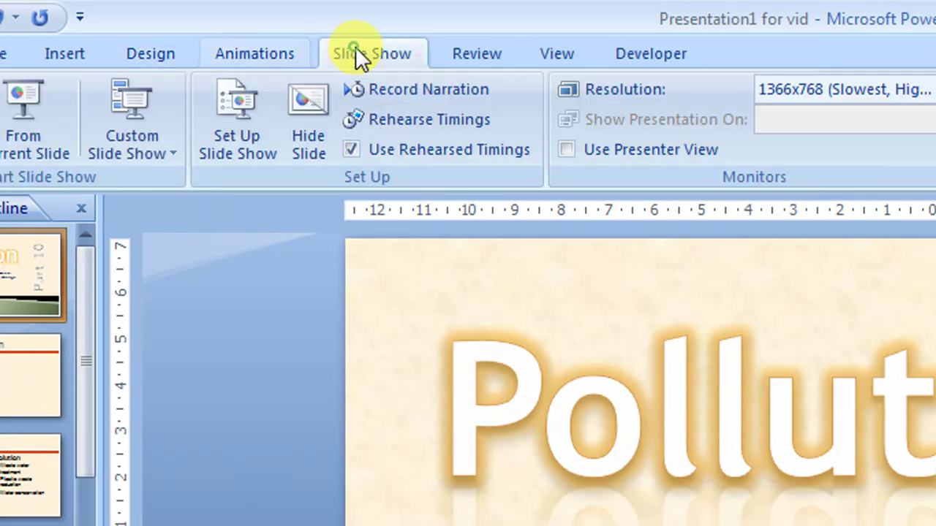
{"action": "left_click", "coordinate": [486, 58]}
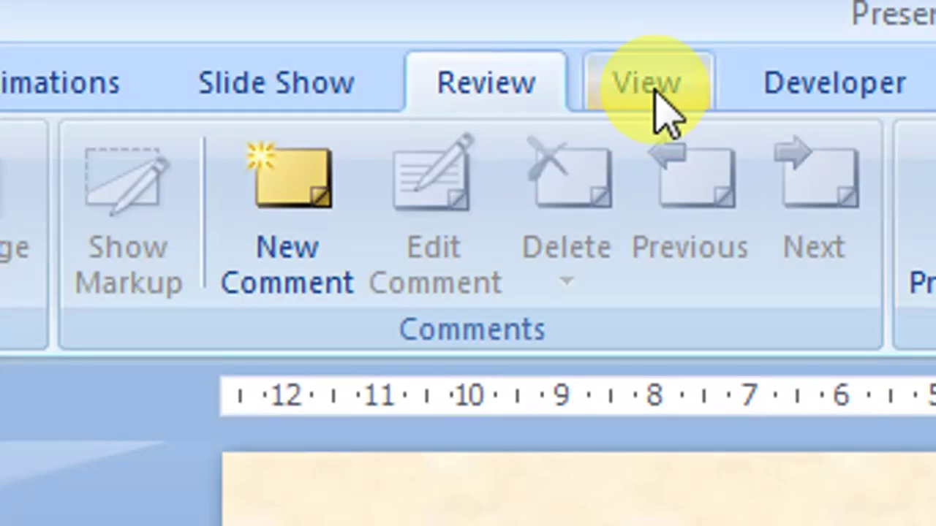
{"action": "left_click", "coordinate": [559, 56]}
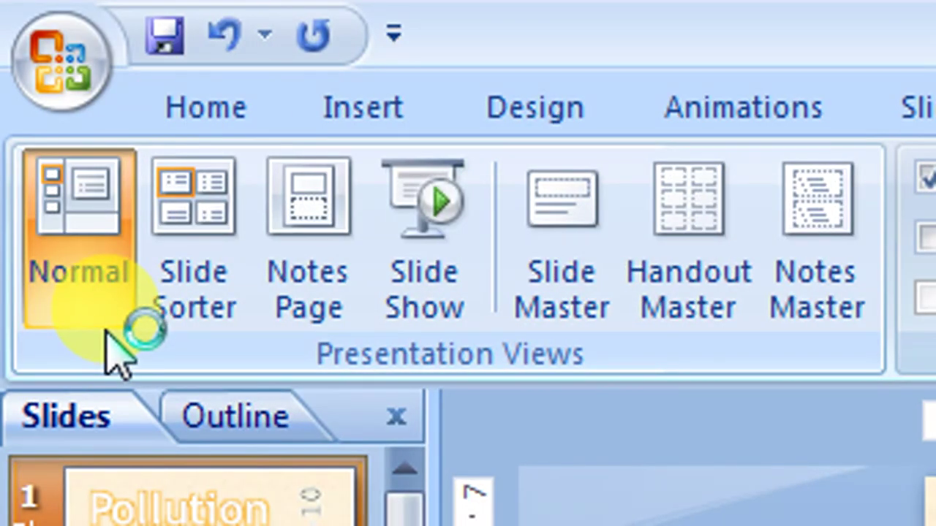
{"action": "left_click", "coordinate": [84, 318]}
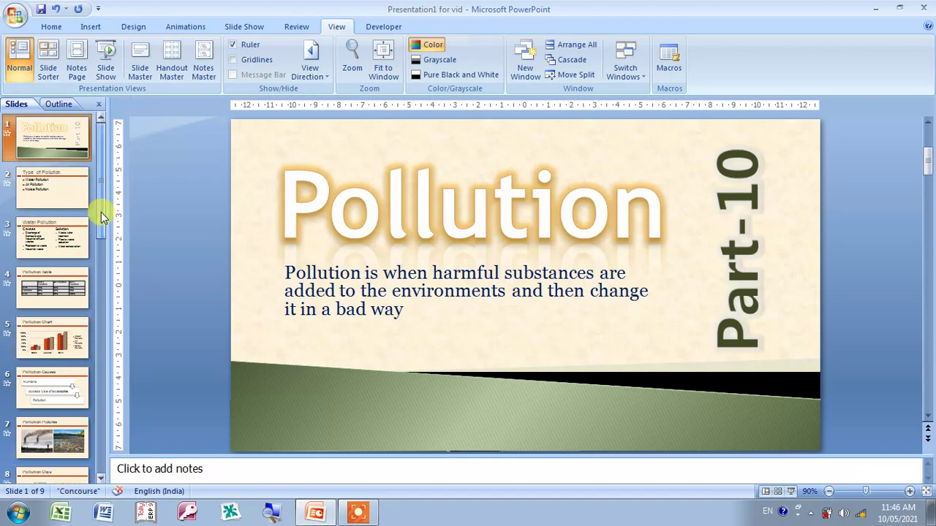
{"action": "left_click", "coordinate": [101, 478]}
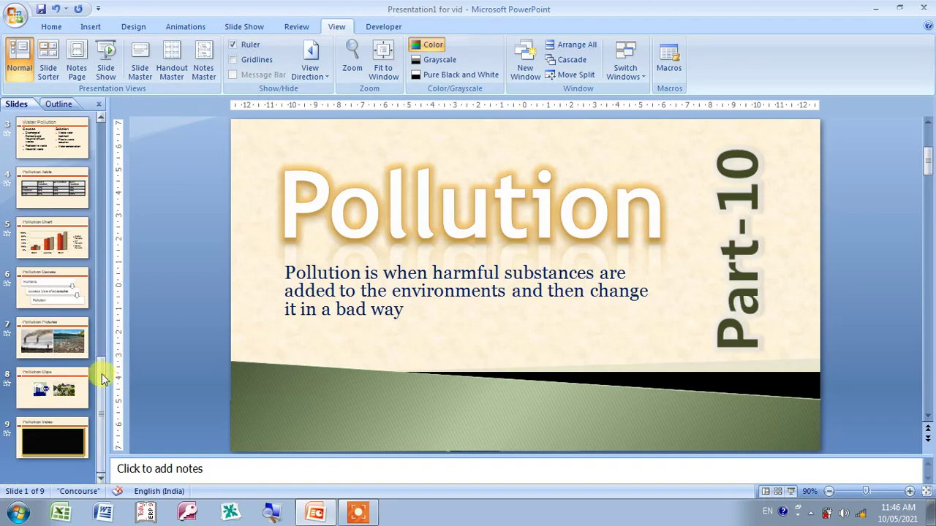
{"action": "left_click", "coordinate": [100, 278]}
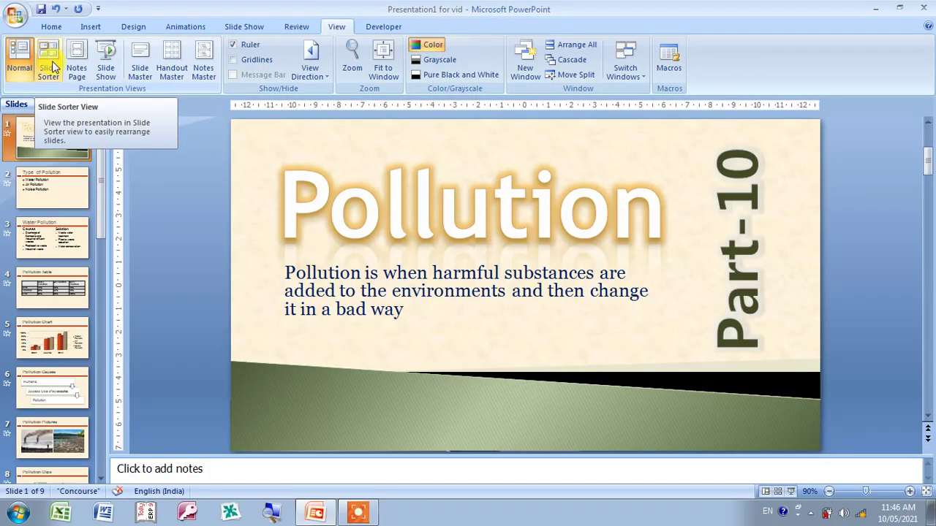
Step: Switch to Slide Sorter, open slide 5 'Pollution Chart', then go back to Slide Sorter
{"action": "left_click", "coordinate": [53, 66]}
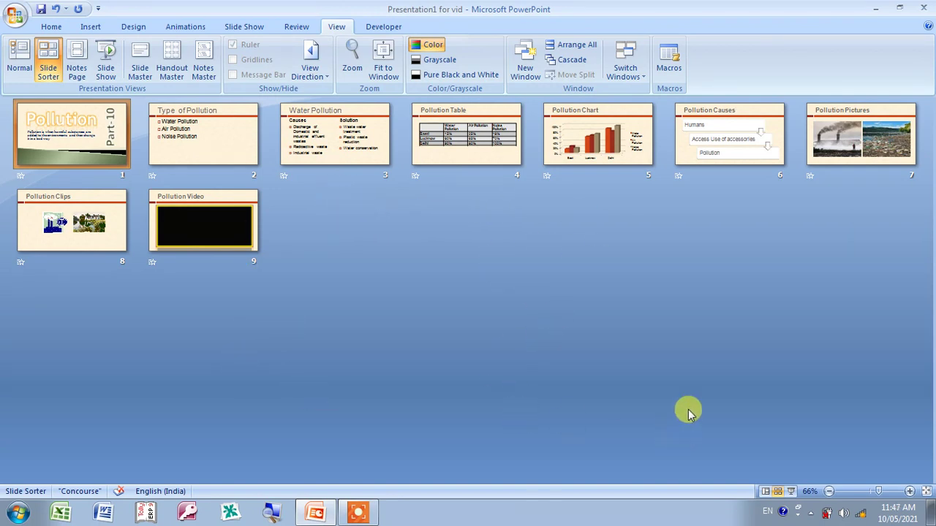
{"action": "double_click", "coordinate": [600, 142]}
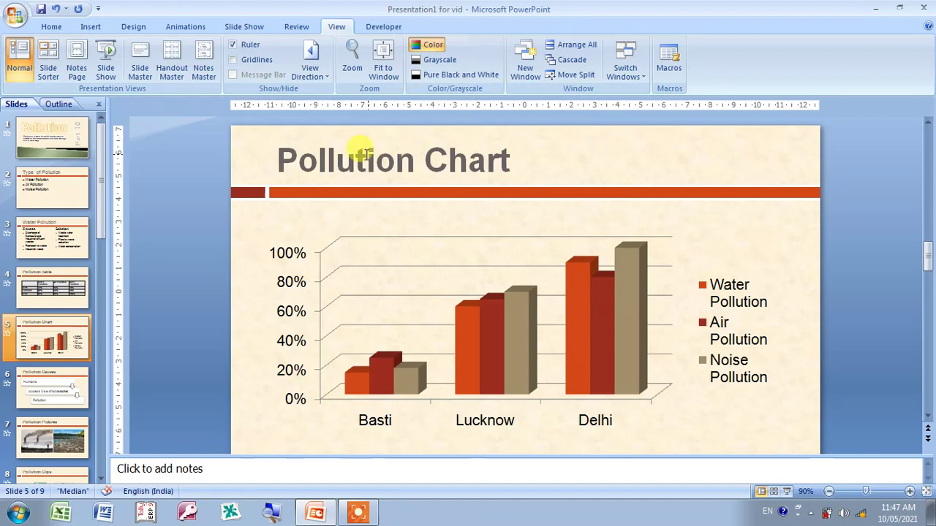
{"action": "left_click", "coordinate": [44, 66]}
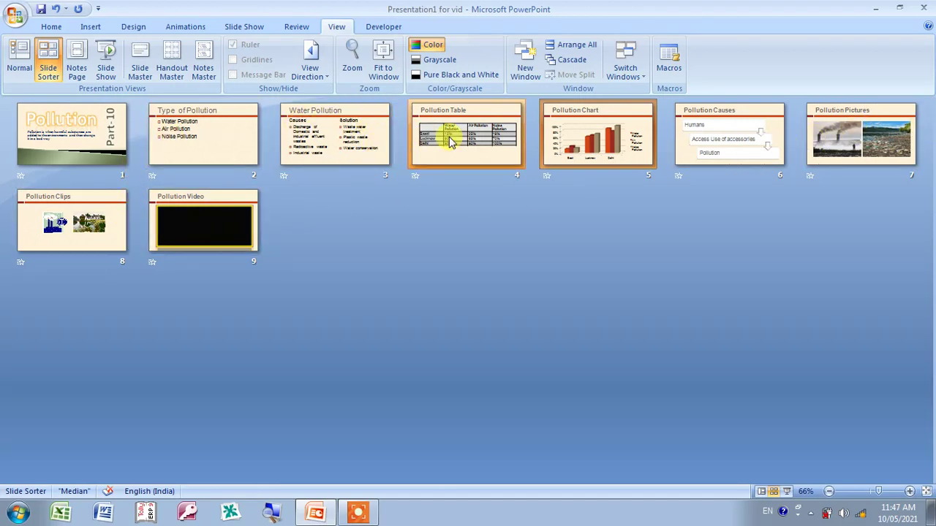
Step: Open slide 4, 'Pollution Table', from Slide Sorter into Normal view
{"action": "double_click", "coordinate": [475, 145]}
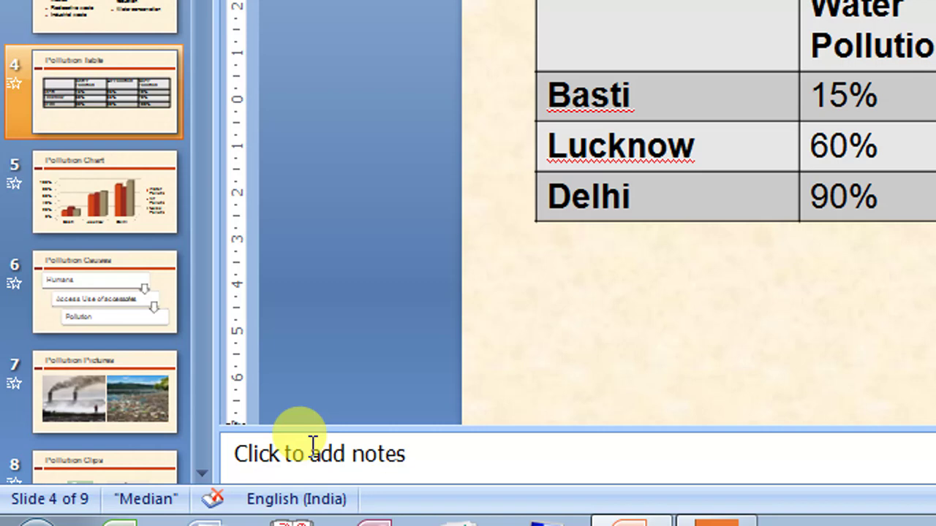
Step: Add the speaker note 'For You Tube Videos' under the Pollution Table slide
{"action": "left_click", "coordinate": [309, 465]}
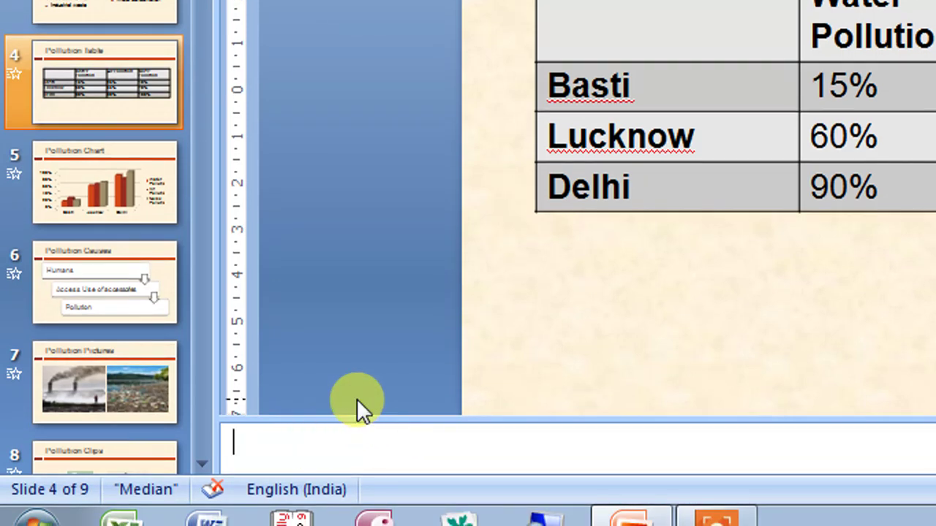
{"action": "type", "text": "For"}
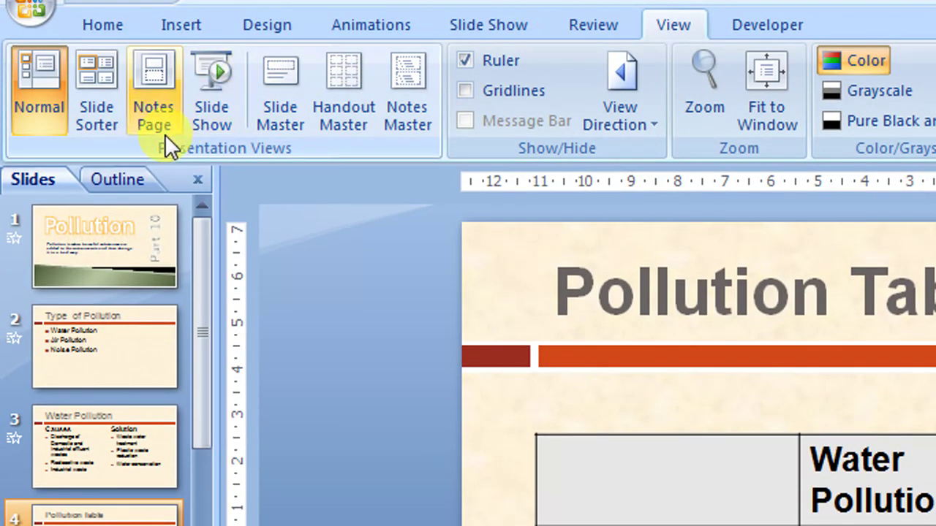
{"action": "left_click", "coordinate": [152, 127]}
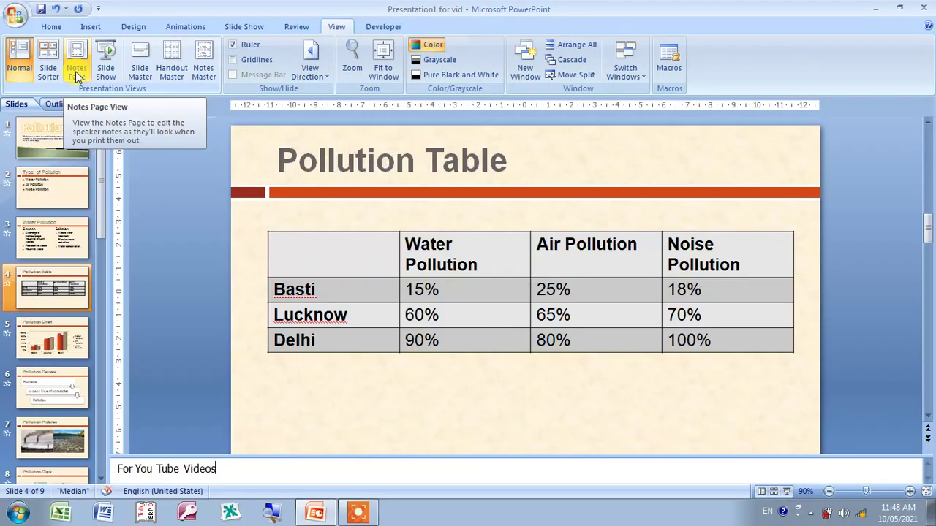
Step: Switch to Notes Page view and scroll up to slide 2, 'Type of Pollution'
{"action": "left_click", "coordinate": [76, 71]}
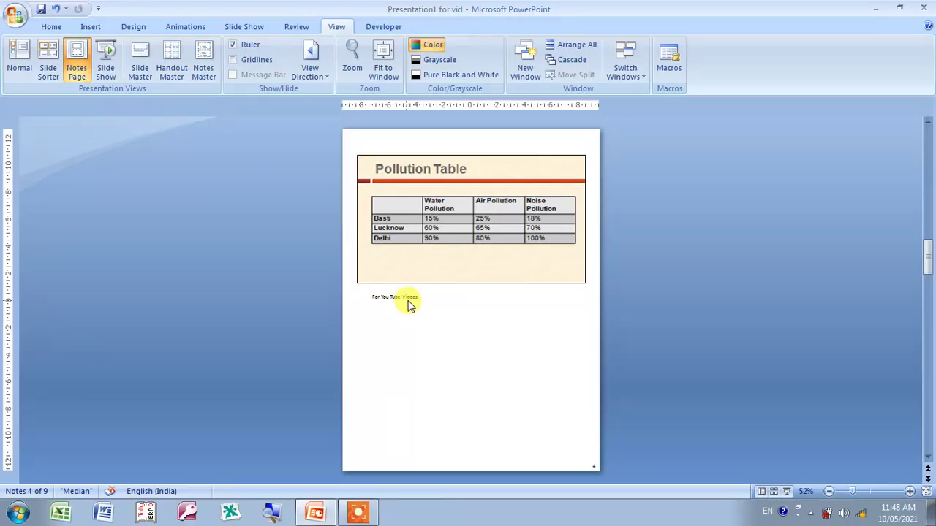
{"action": "left_click_drag", "start_coordinate": [926, 256], "coordinate": [927, 211]}
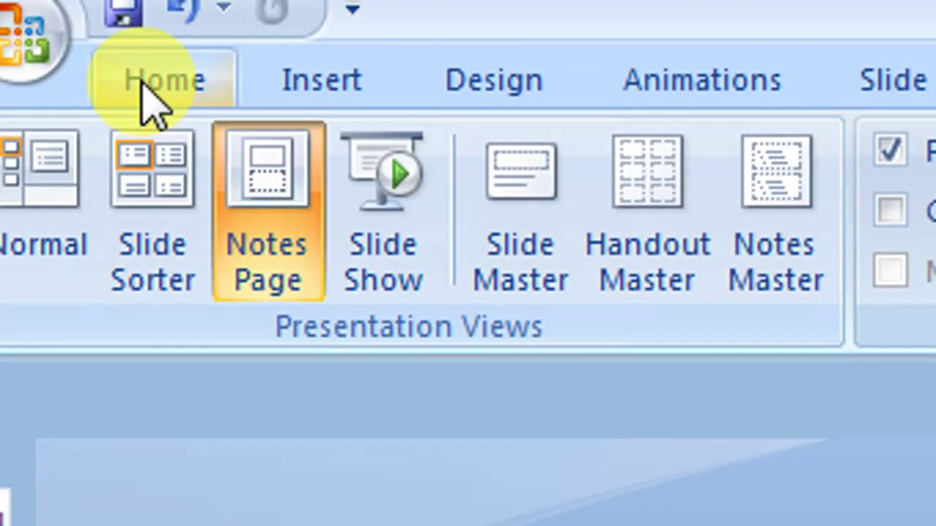
Step: Leave Notes Page view for Normal view on the 'Type of Pollution' slide
{"action": "left_click", "coordinate": [144, 91]}
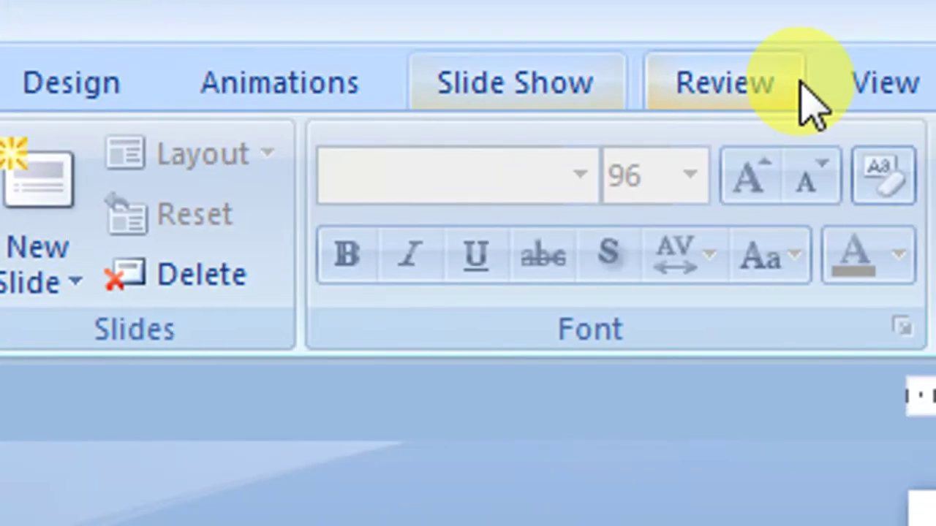
{"action": "left_click", "coordinate": [801, 91]}
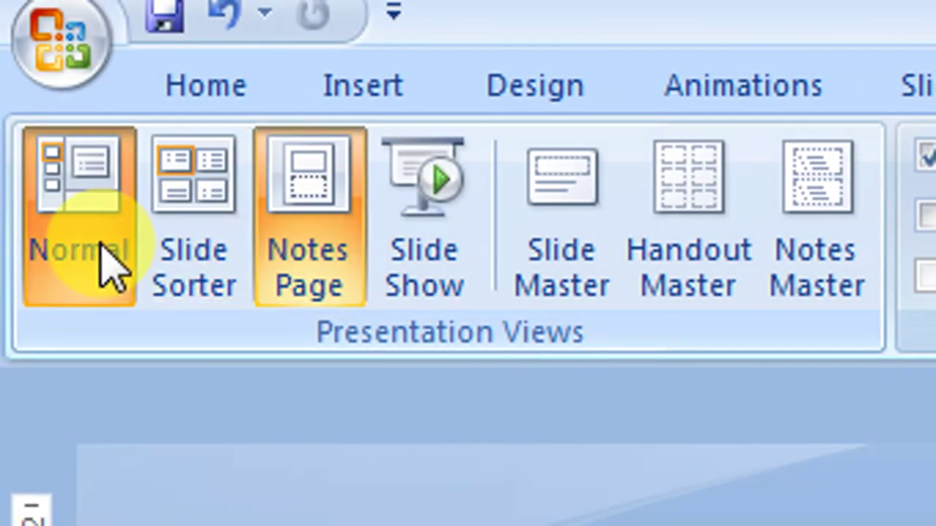
{"action": "left_click", "coordinate": [102, 242]}
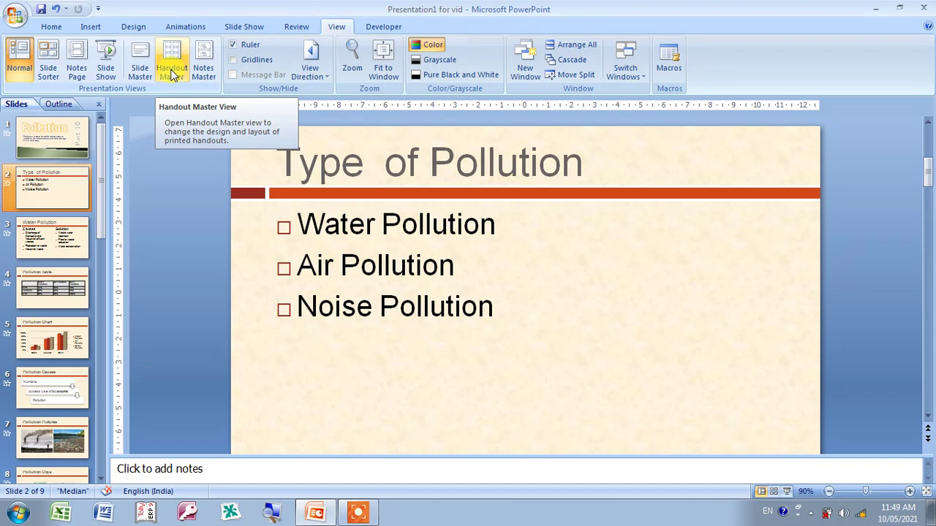
Step: Open the Handout Master with its nine slide placeholders and header, date, footer, page number areas
{"action": "left_click", "coordinate": [172, 75]}
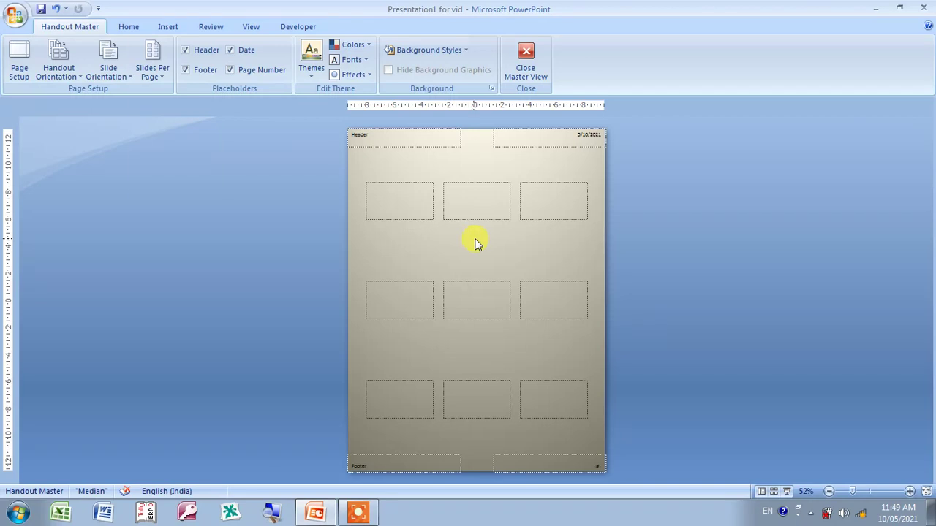
{"action": "left_click", "coordinate": [152, 60]}
{"action": "left_click", "coordinate": [477, 262]}
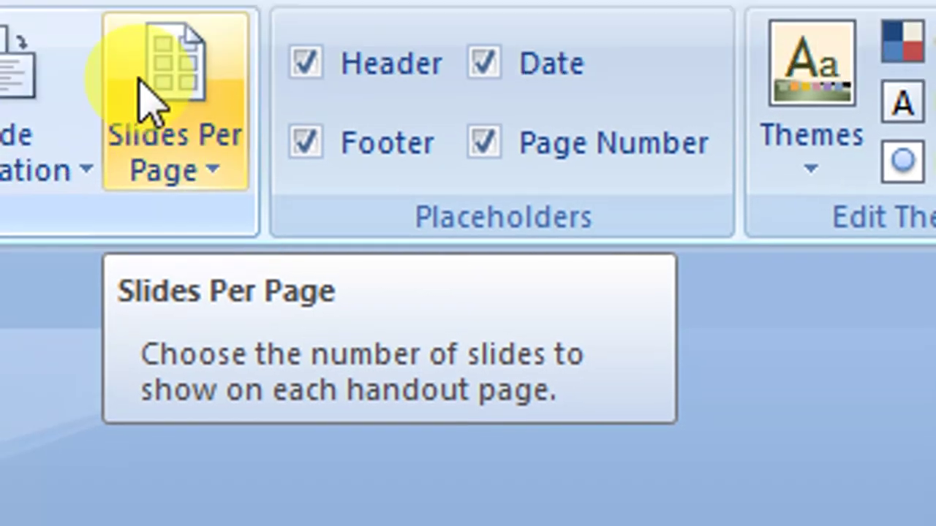
Step: Try 1, 2 and 3 slides per handout page, settling on 2 Slides
{"action": "left_click", "coordinate": [239, 143]}
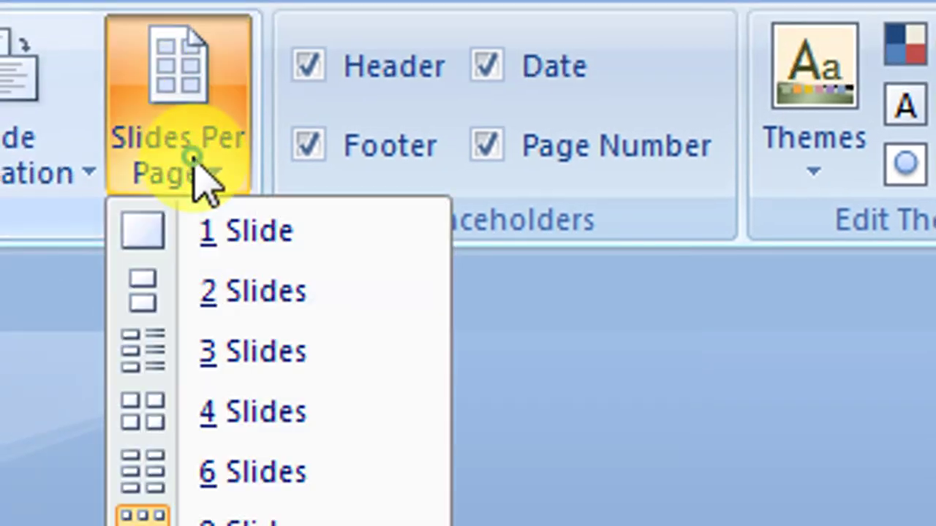
{"action": "left_click", "coordinate": [212, 231]}
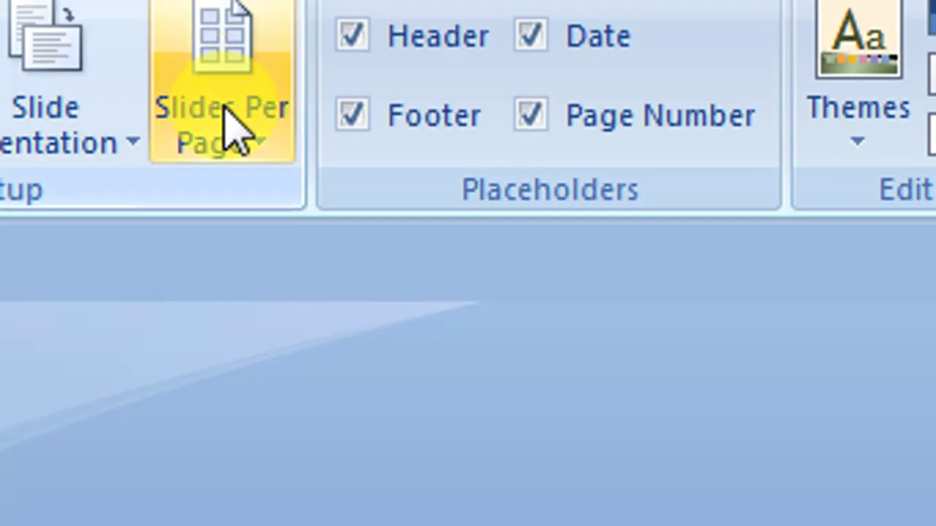
{"action": "left_click", "coordinate": [223, 128]}
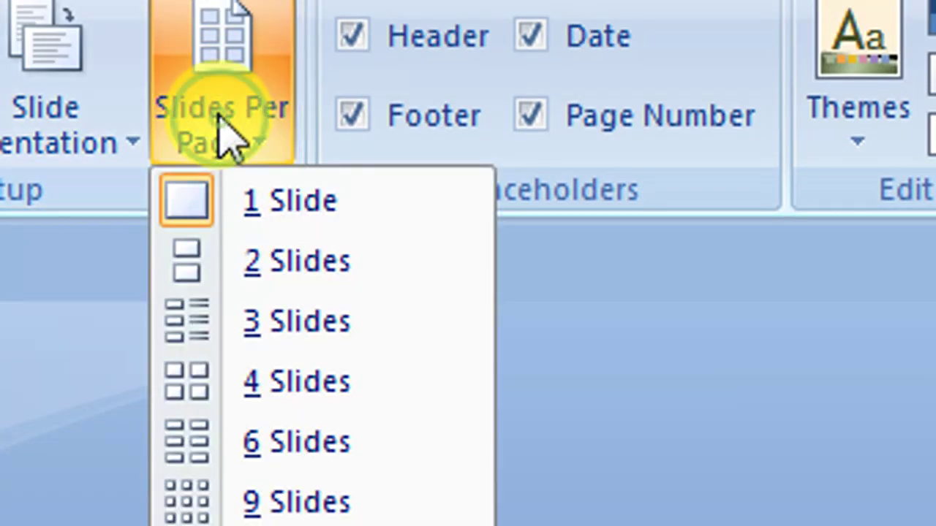
{"action": "left_click", "coordinate": [246, 257]}
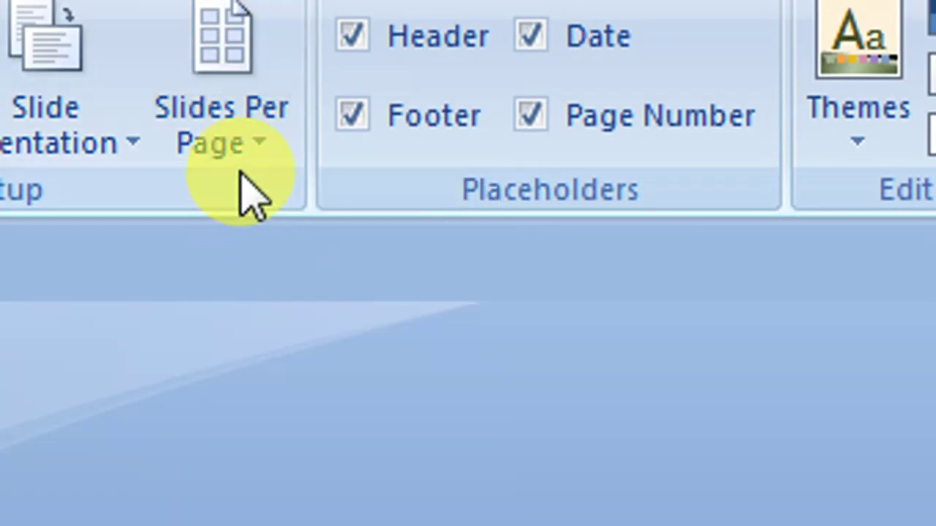
{"action": "left_click", "coordinate": [223, 147]}
{"action": "left_click", "coordinate": [267, 311]}
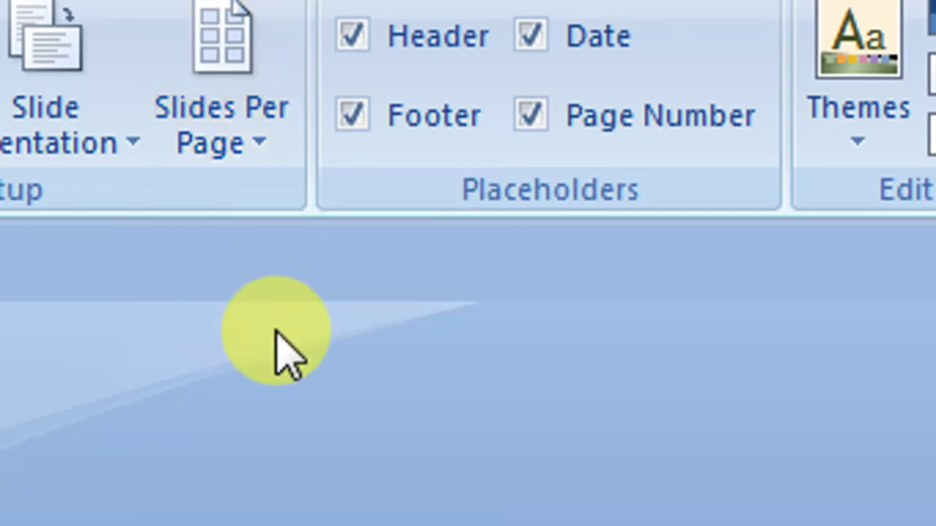
{"action": "left_click", "coordinate": [208, 143]}
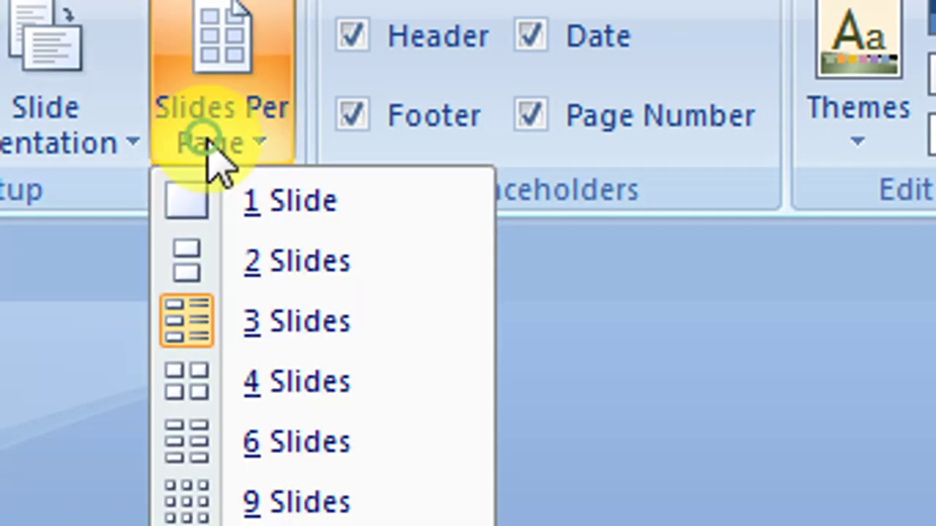
{"action": "left_click", "coordinate": [253, 262]}
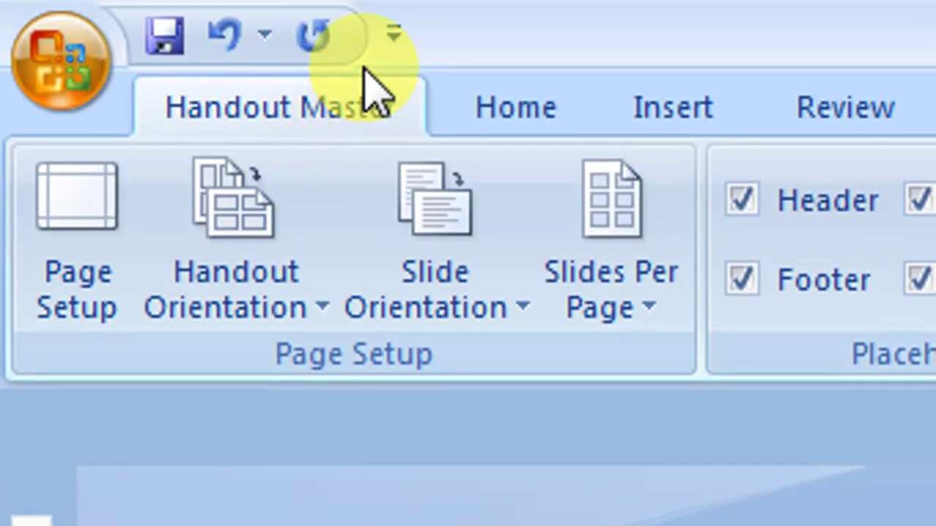
Step: Add Print Preview to the Quick Access Toolbar and preview the slides through page 2
{"action": "left_click", "coordinate": [393, 33]}
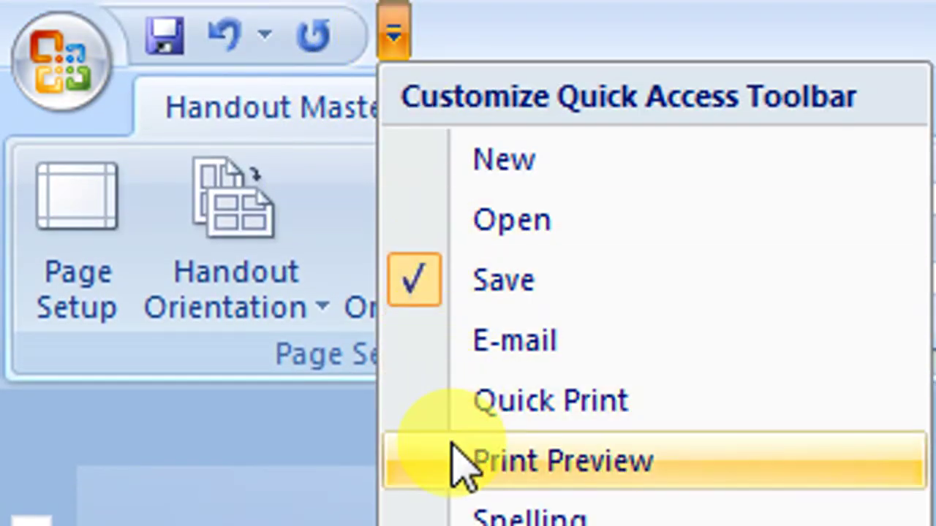
{"action": "left_click", "coordinate": [453, 459]}
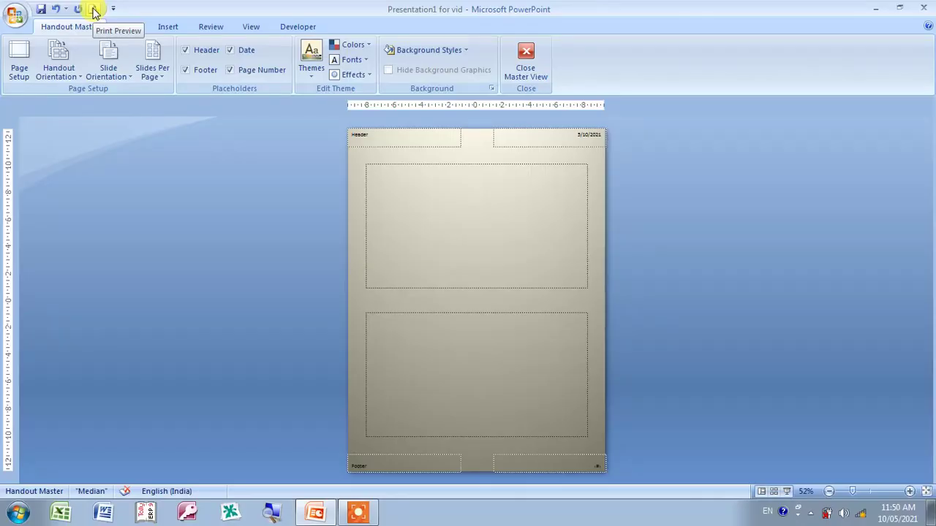
{"action": "left_click", "coordinate": [93, 9]}
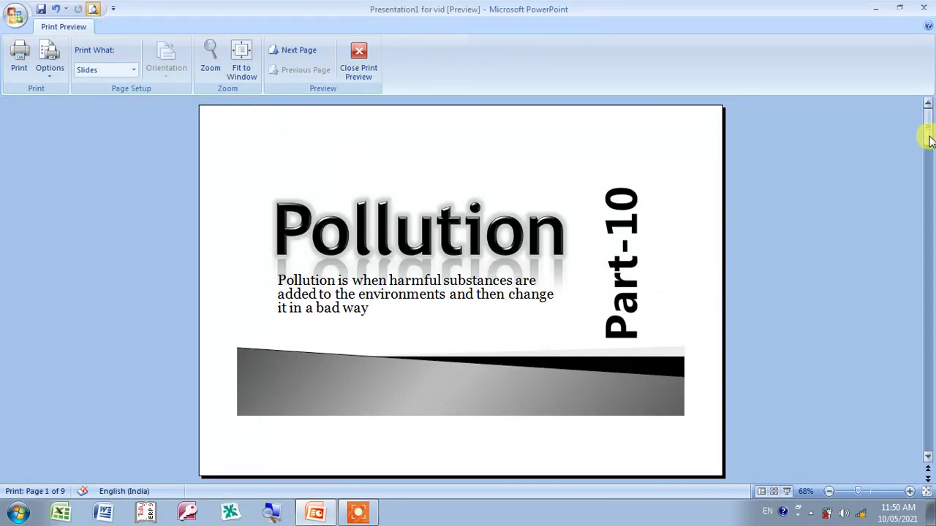
{"action": "left_click_drag", "start_coordinate": [930, 141], "coordinate": [930, 164]}
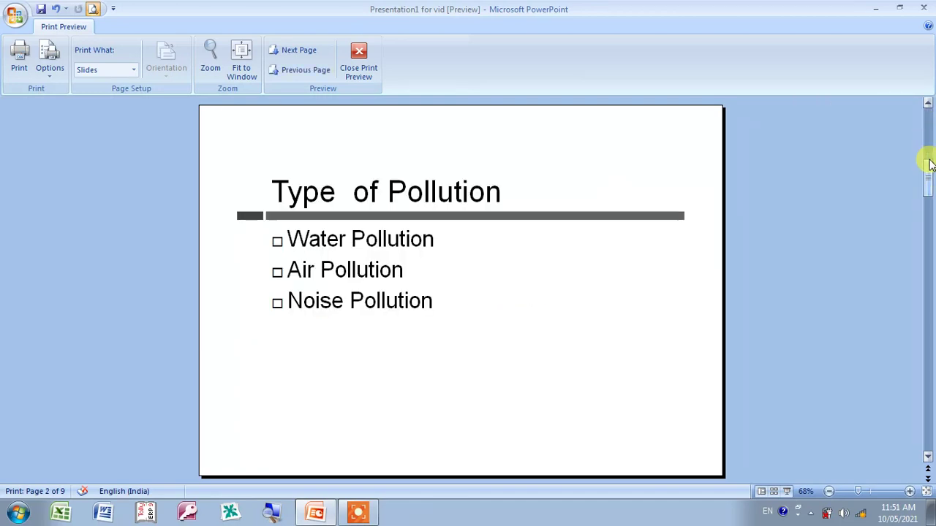
{"action": "left_click", "coordinate": [929, 166]}
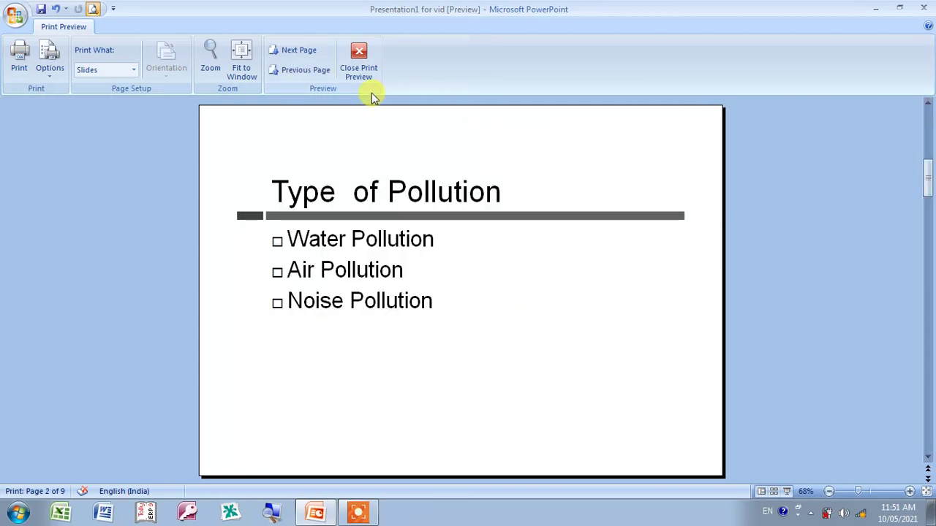
Step: Close Print Preview and open the Handout Master from the View tab
{"action": "key", "text": "Escape"}
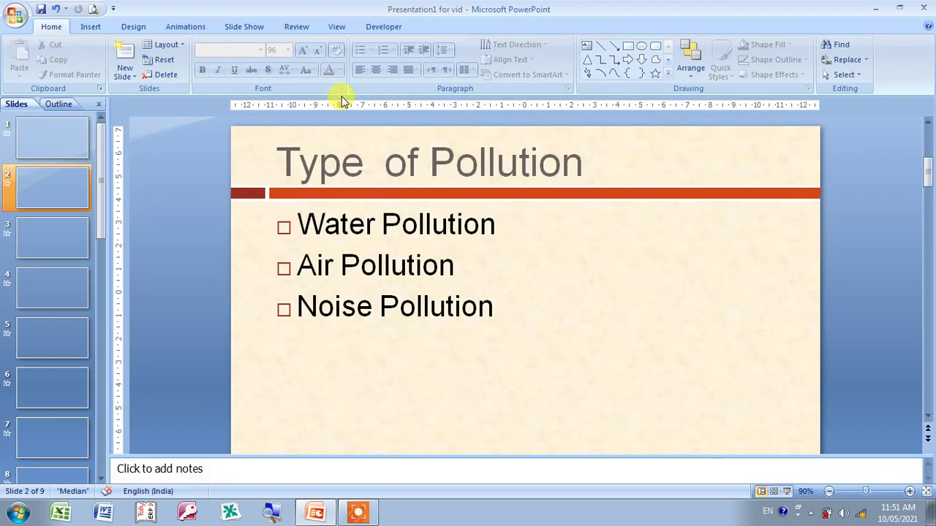
{"action": "left_click", "coordinate": [338, 28]}
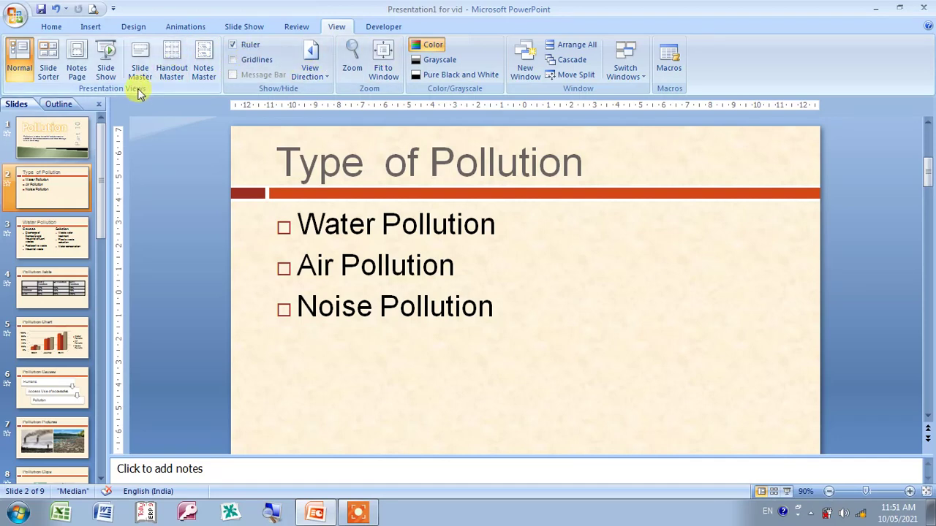
{"action": "left_click", "coordinate": [175, 68]}
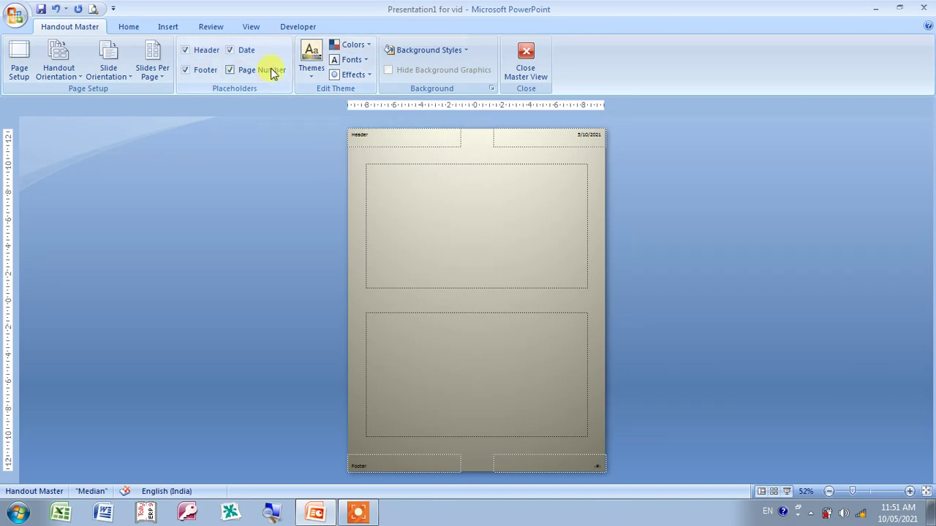
Step: Review the handout Page Setup, orientation and slides-per-page options without changing them
{"action": "left_click", "coordinate": [19, 71]}
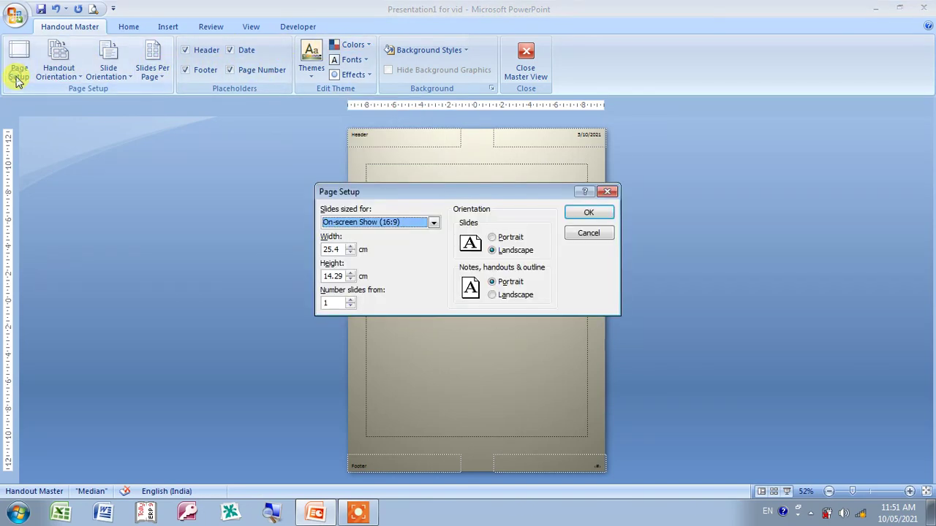
{"action": "left_click", "coordinate": [598, 232]}
{"action": "left_click", "coordinate": [58, 72]}
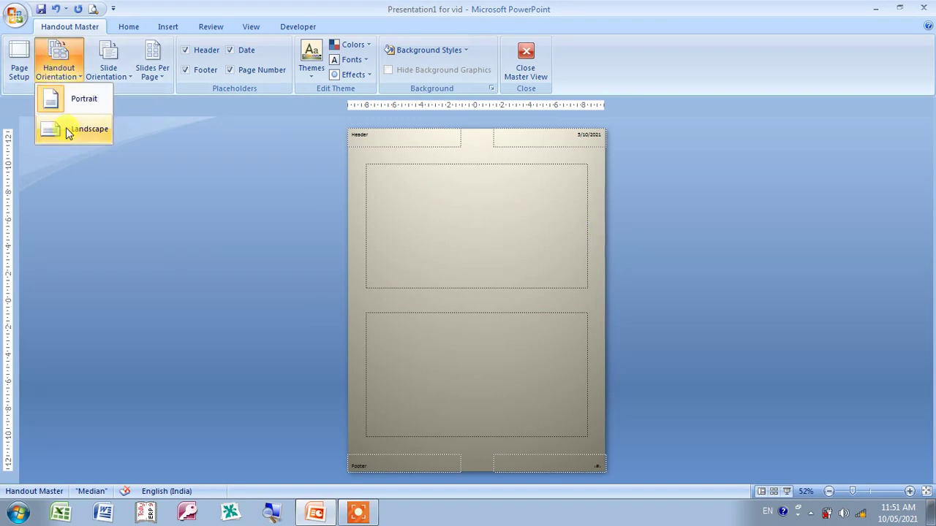
{"action": "left_click", "coordinate": [101, 78]}
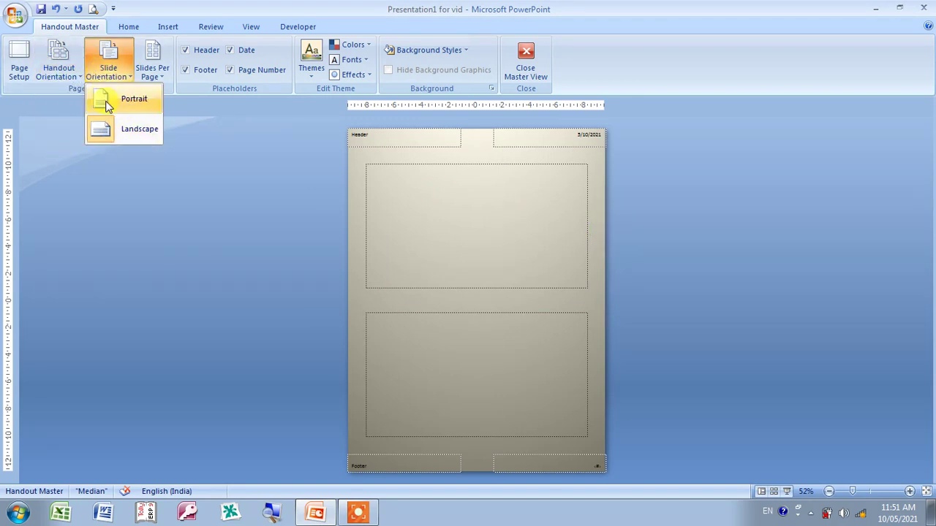
{"action": "left_click", "coordinate": [153, 73]}
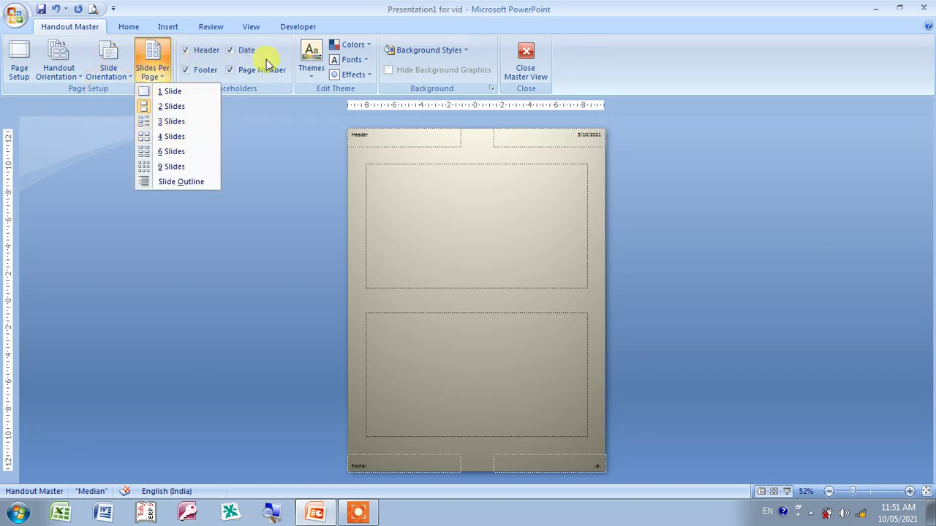
Step: Turn off the Footer, Page Number, Date and Header placeholders on the handout pages
{"action": "left_click", "coordinate": [209, 75]}
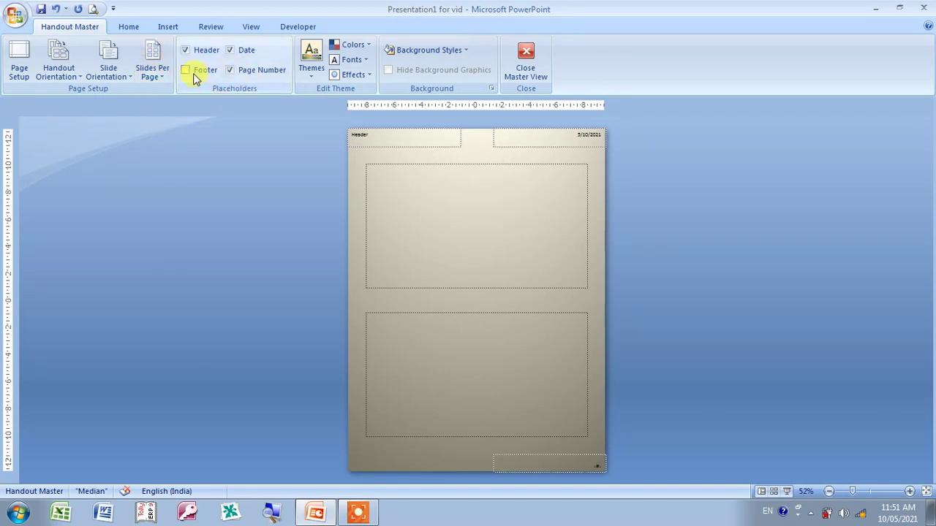
{"action": "left_click", "coordinate": [185, 71]}
{"action": "left_click", "coordinate": [185, 70]}
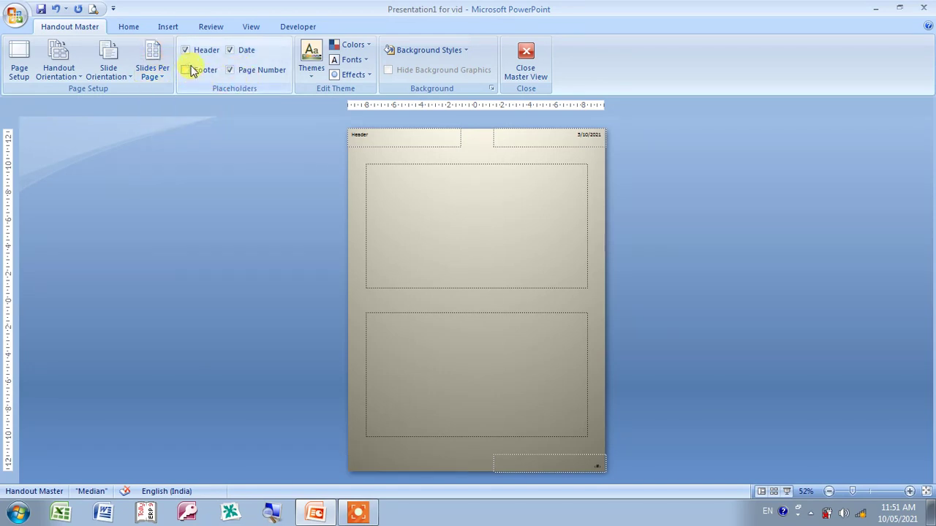
{"action": "left_click", "coordinate": [231, 71]}
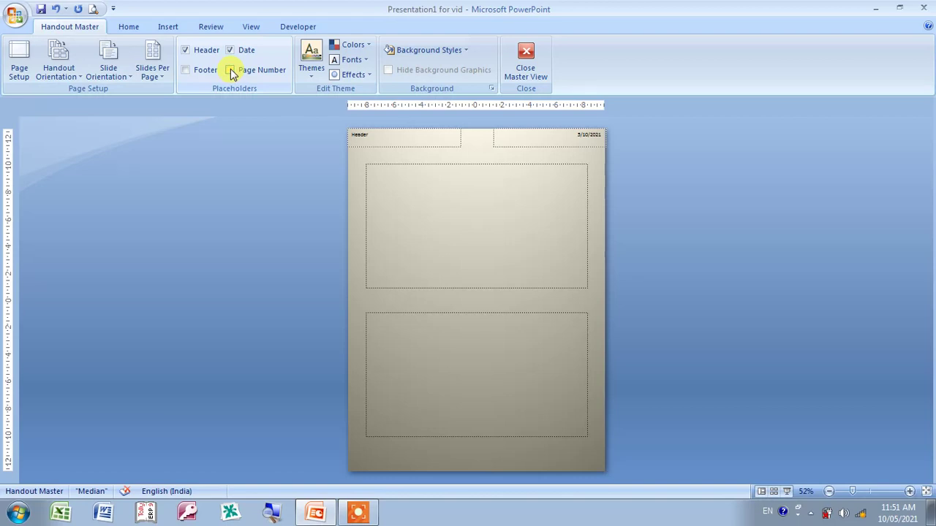
{"action": "left_click", "coordinate": [230, 50]}
{"action": "left_click", "coordinate": [185, 50]}
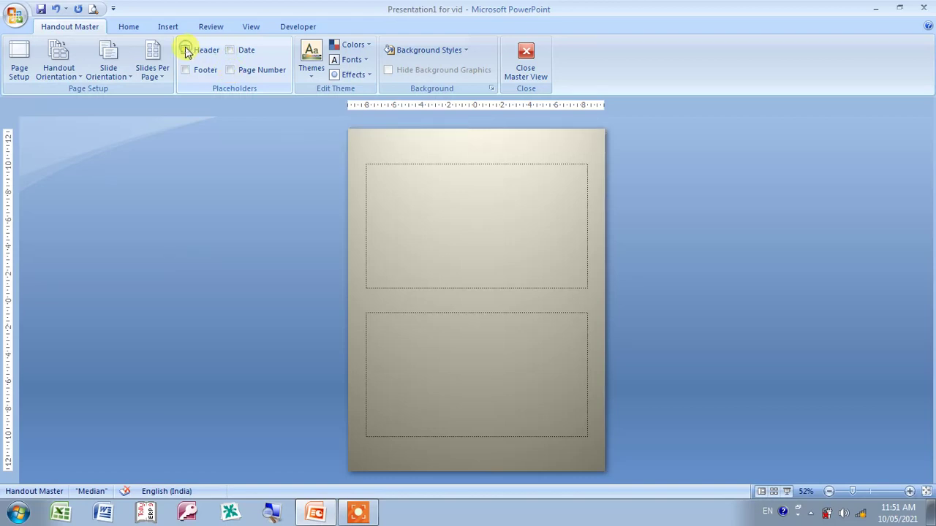
{"action": "left_click", "coordinate": [248, 25]}
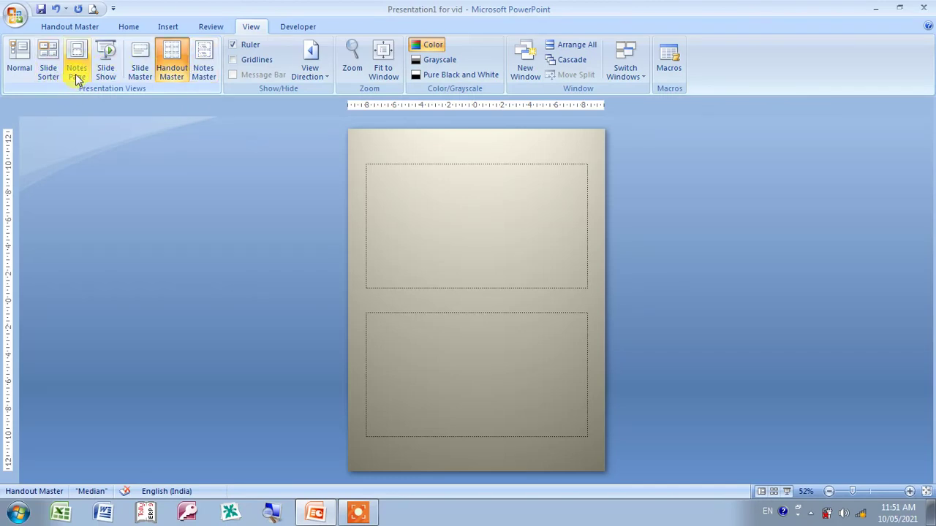
{"action": "left_click", "coordinate": [117, 28]}
{"action": "left_click", "coordinate": [100, 26]}
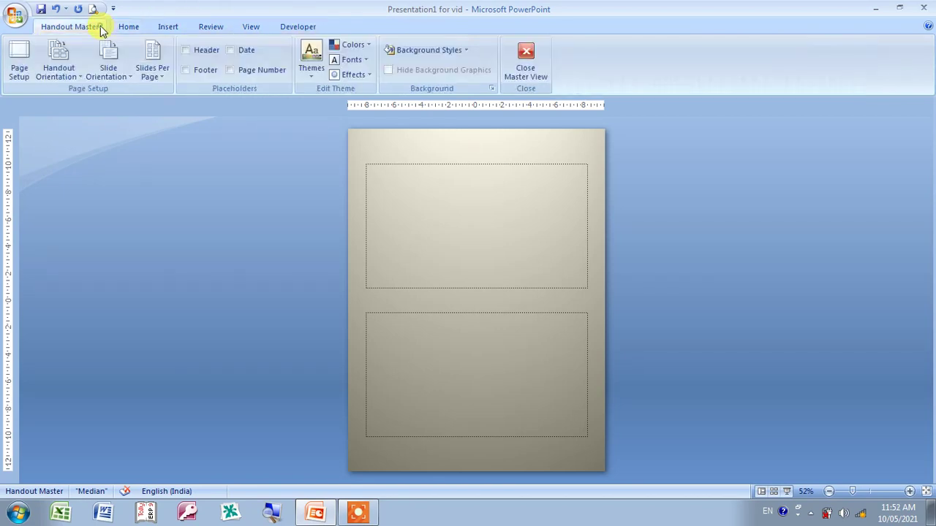
Step: Close the Handout Master and switch to the Notes Master
{"action": "left_click", "coordinate": [526, 62]}
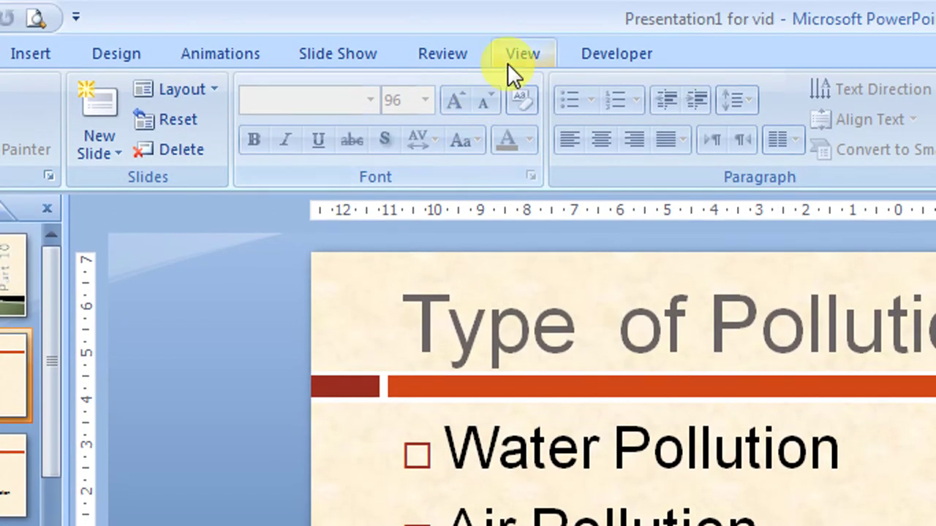
{"action": "left_click", "coordinate": [517, 51]}
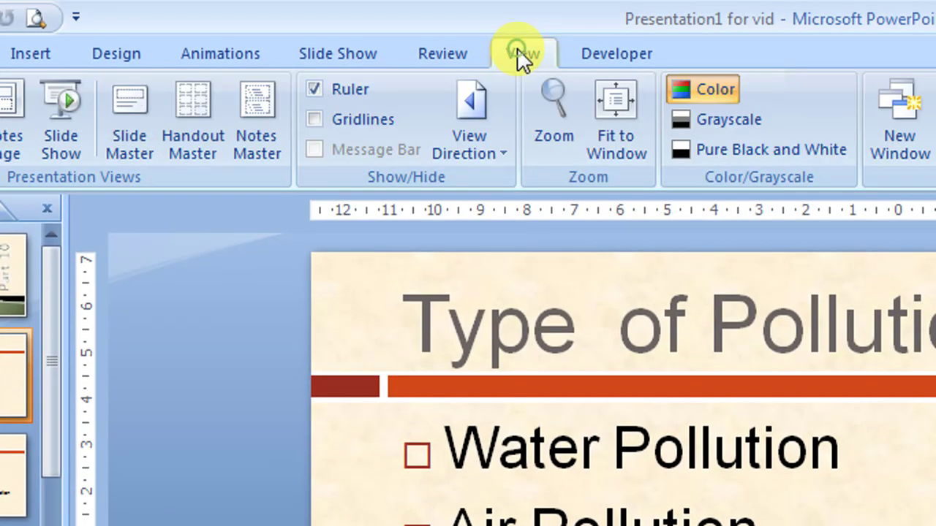
{"action": "left_click", "coordinate": [270, 159]}
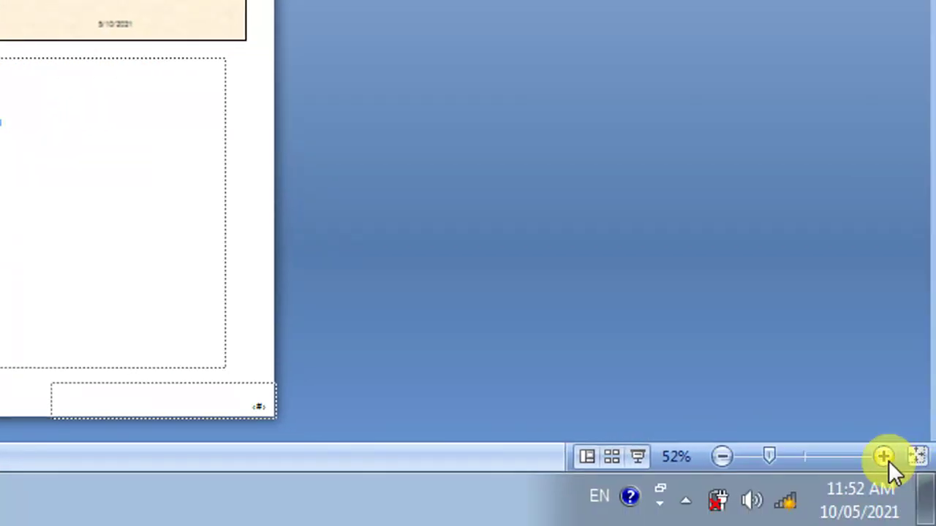
Step: Zoom in on the notes page and select the first-level line of the notes body text
{"action": "left_click", "coordinate": [884, 456]}
{"action": "left_click", "coordinate": [884, 457]}
{"action": "left_click", "coordinate": [884, 456]}
{"action": "left_click", "coordinate": [884, 456]}
{"action": "left_click", "coordinate": [884, 456]}
{"action": "left_click", "coordinate": [884, 456]}
{"action": "left_click", "coordinate": [884, 457]}
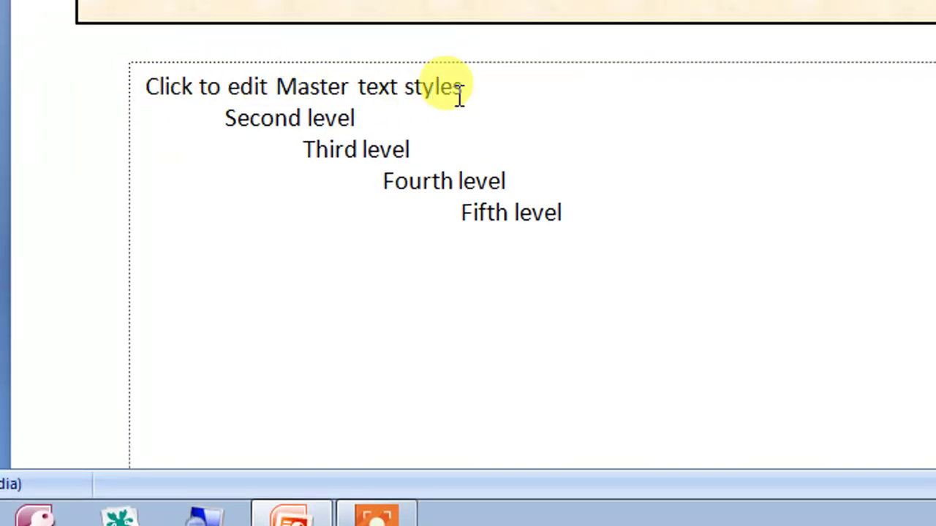
{"action": "left_click", "coordinate": [459, 86]}
{"action": "left_click_drag", "start_coordinate": [335, 73], "coordinate": [269, 44]}
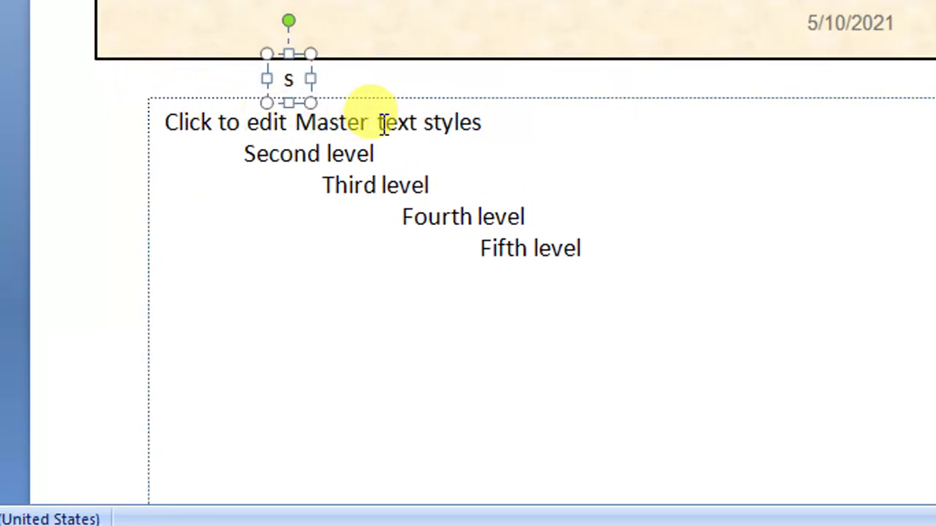
{"action": "key", "text": "ctrl+z"}
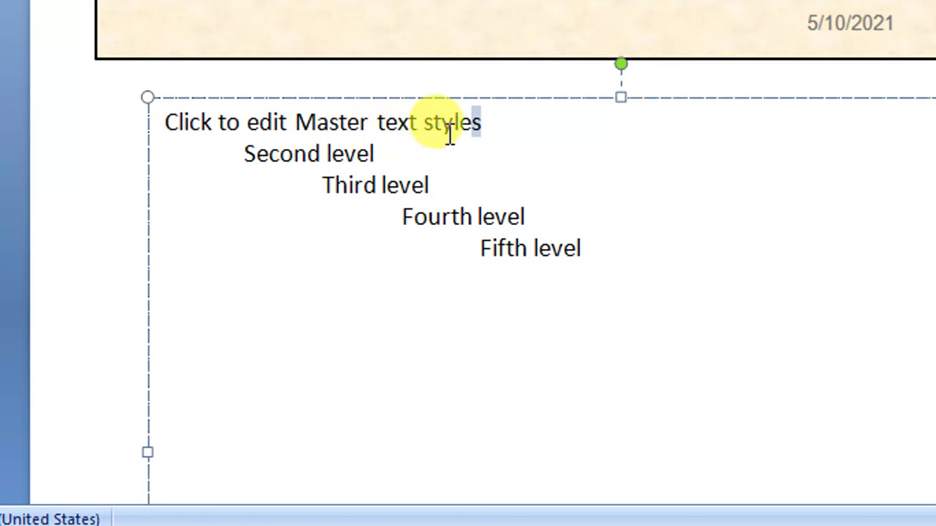
{"action": "left_click", "coordinate": [482, 123]}
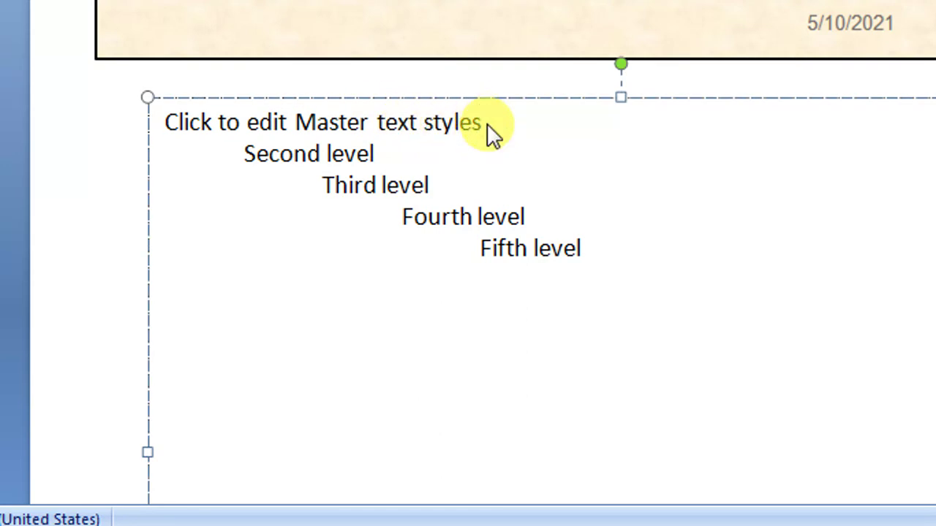
{"action": "triple_click", "coordinate": [489, 126]}
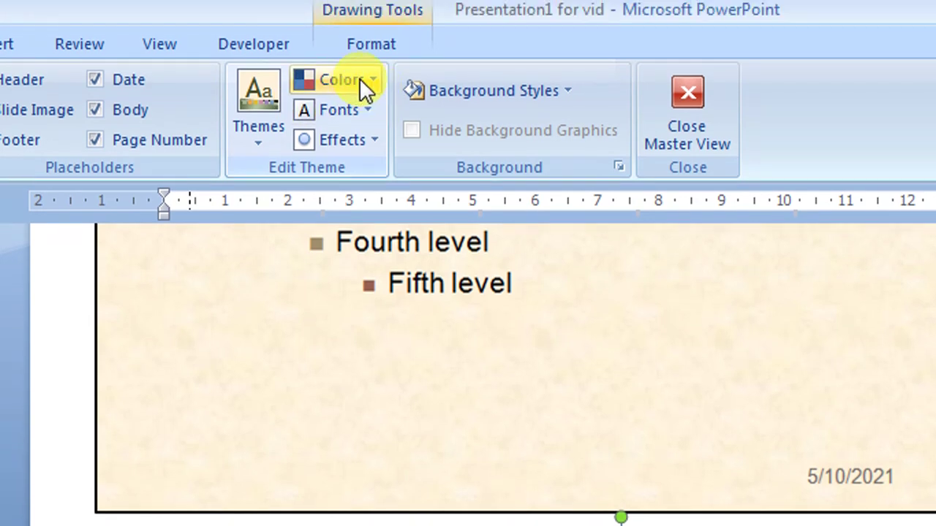
Step: Apply the Concourse colour scheme and the Apex font set to the Notes Master
{"action": "left_click", "coordinate": [359, 78]}
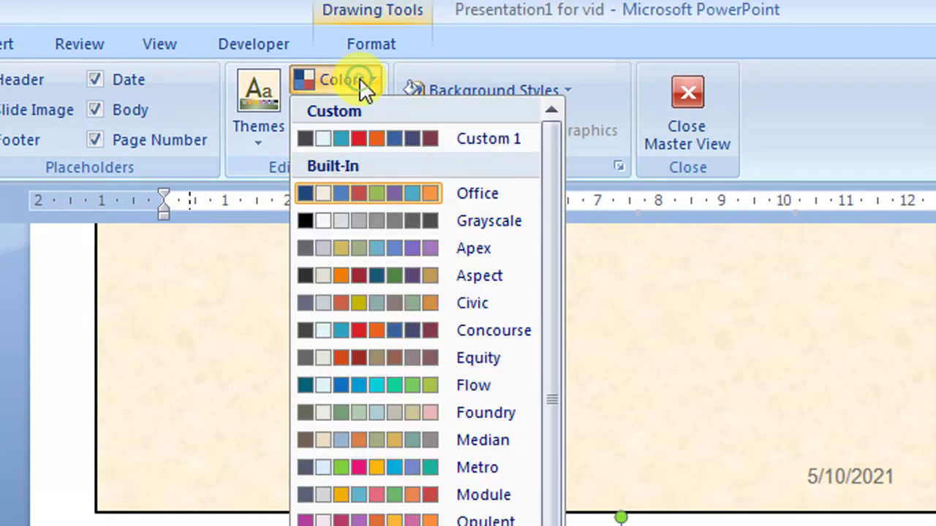
{"action": "left_click", "coordinate": [348, 331]}
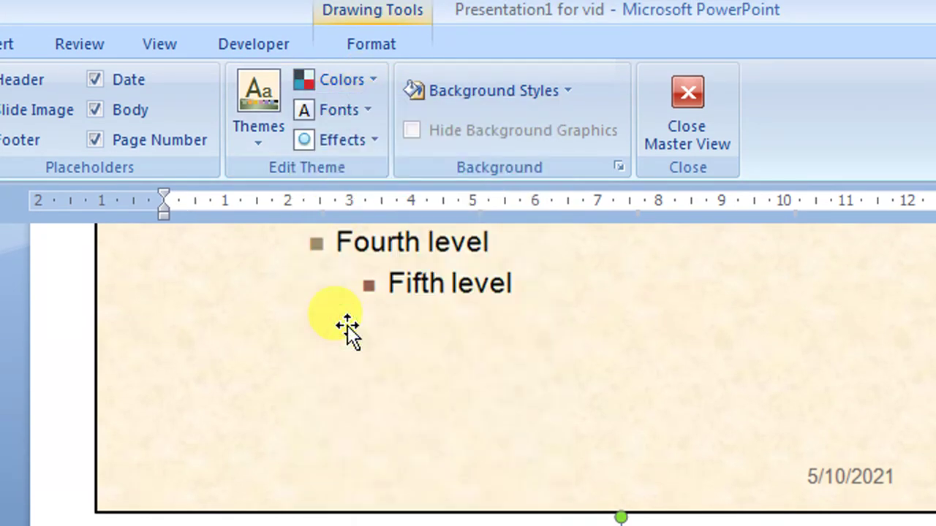
{"action": "left_click", "coordinate": [257, 139]}
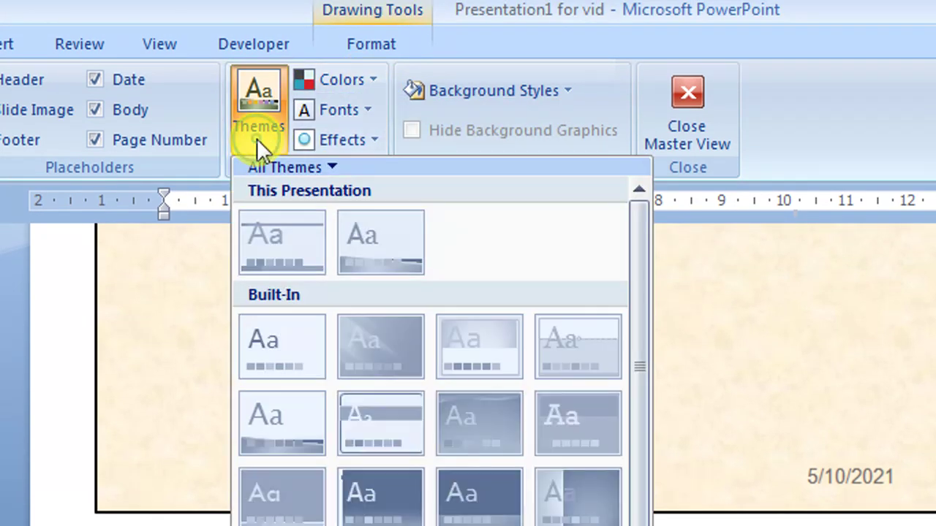
{"action": "left_click", "coordinate": [258, 139]}
{"action": "left_click", "coordinate": [323, 115]}
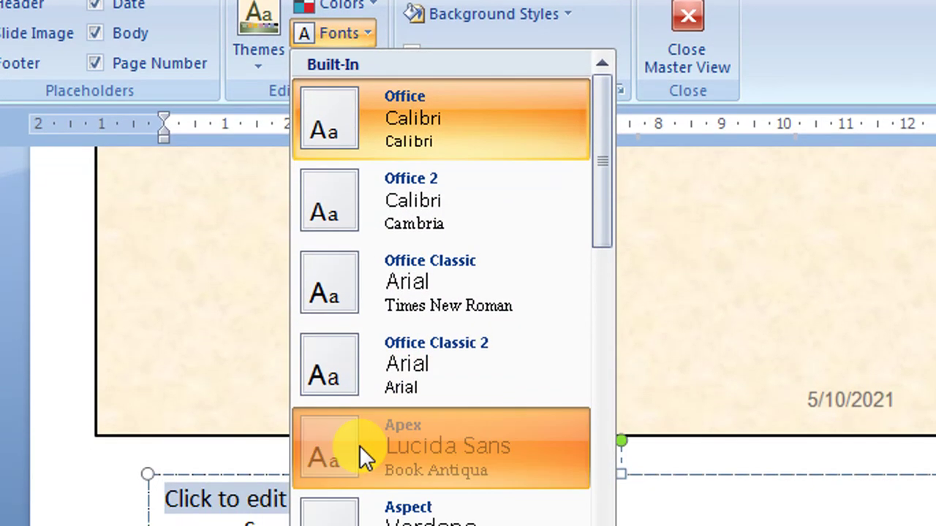
{"action": "left_click", "coordinate": [359, 445]}
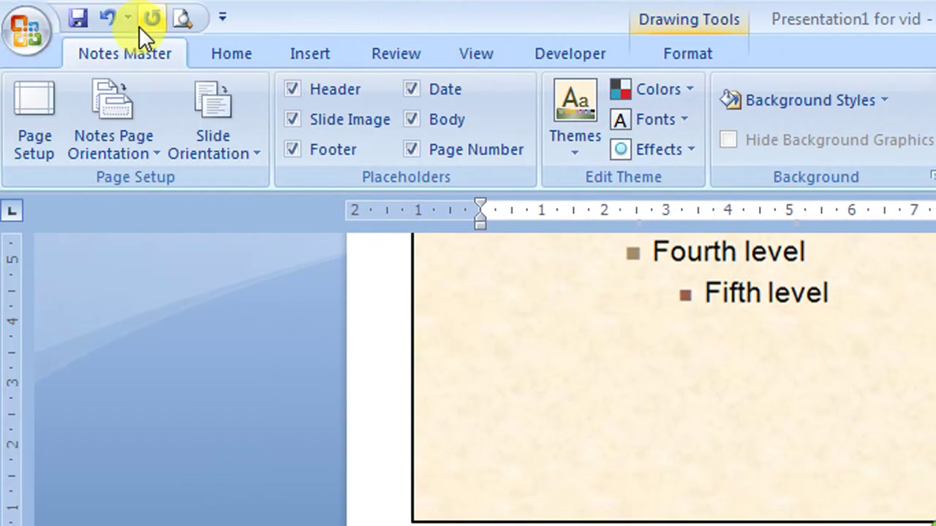
Step: Make the first-level notes master text blue and grow it to 18 pt
{"action": "left_click", "coordinate": [257, 57]}
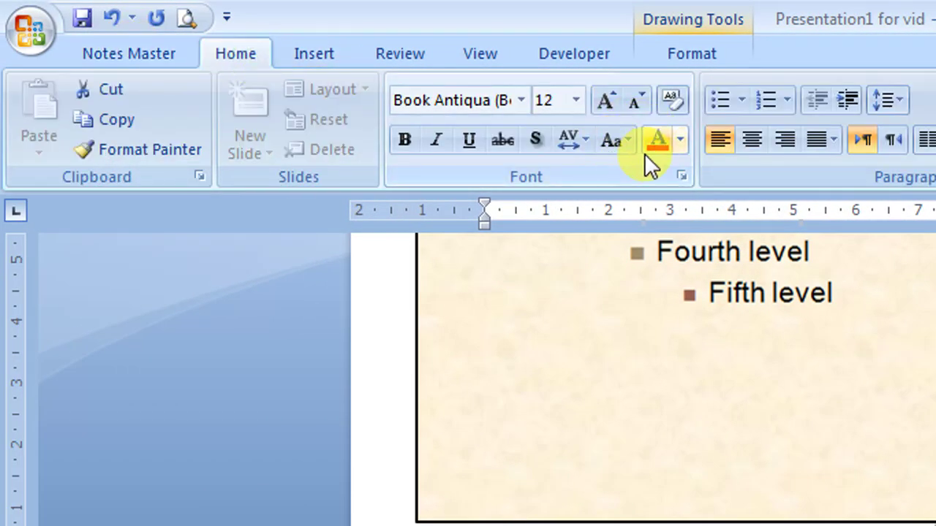
{"action": "left_click", "coordinate": [678, 145]}
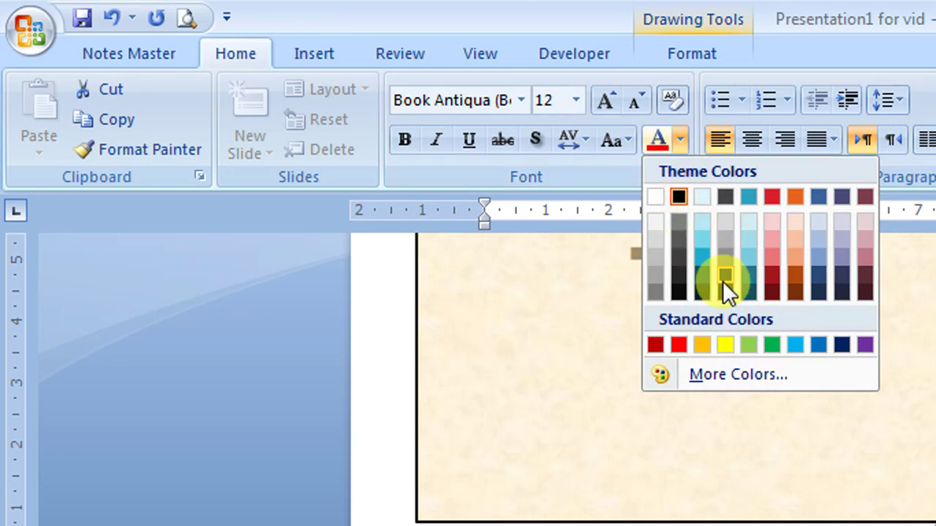
{"action": "left_click", "coordinate": [795, 344]}
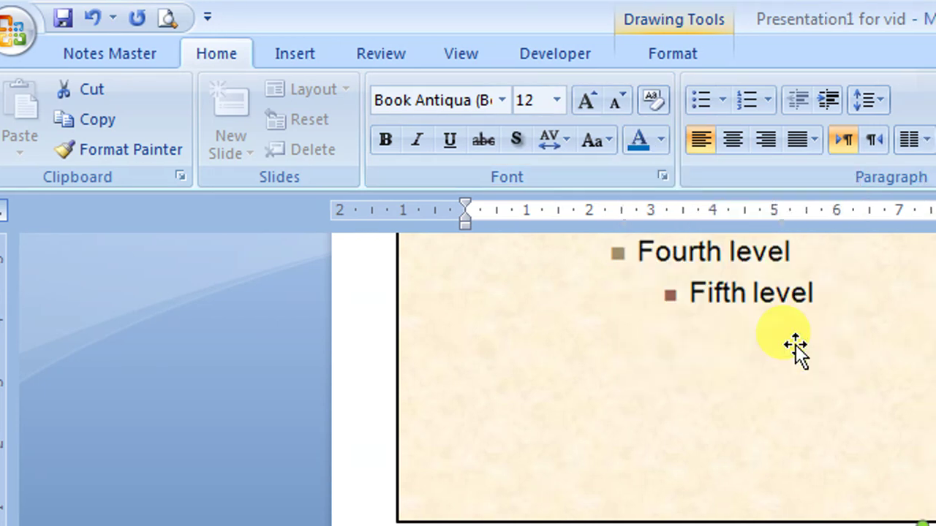
{"action": "left_click", "coordinate": [587, 103]}
{"action": "left_click", "coordinate": [586, 102]}
{"action": "left_click", "coordinate": [586, 102]}
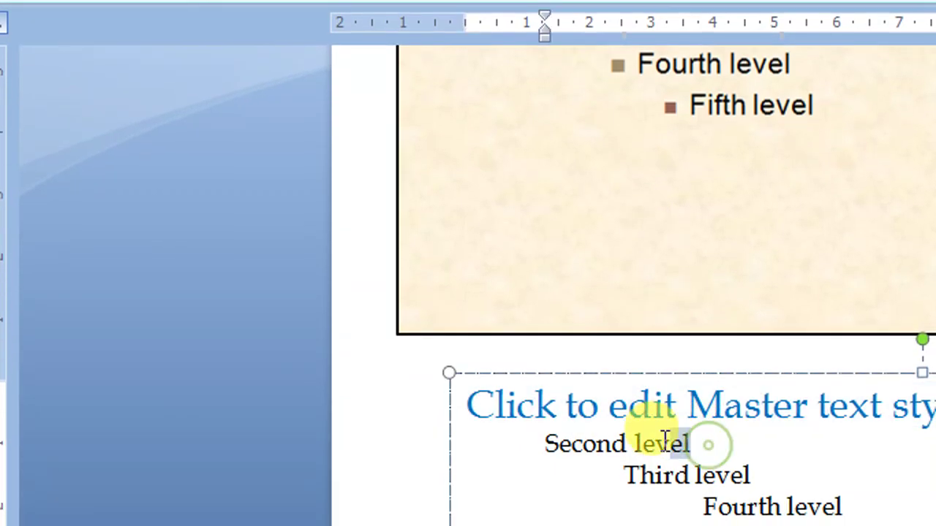
Step: Select the Second level text, colour it orange and size it to 18 pt
{"action": "left_click_drag", "start_coordinate": [709, 443], "coordinate": [580, 444]}
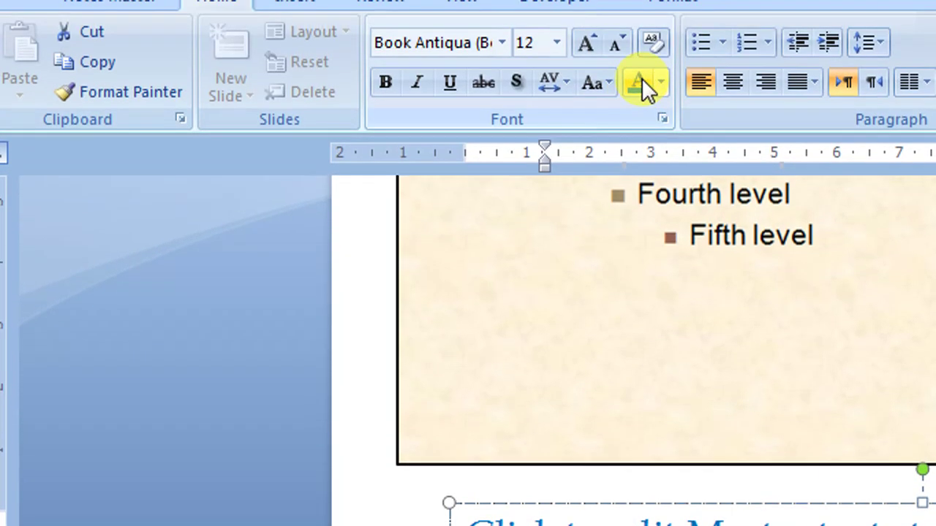
{"action": "left_click", "coordinate": [661, 84]}
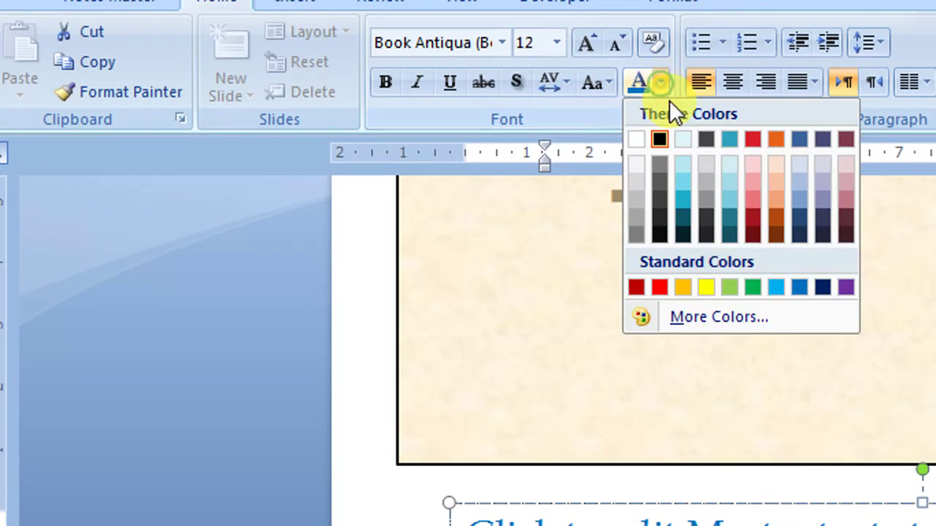
{"action": "left_click", "coordinate": [682, 285]}
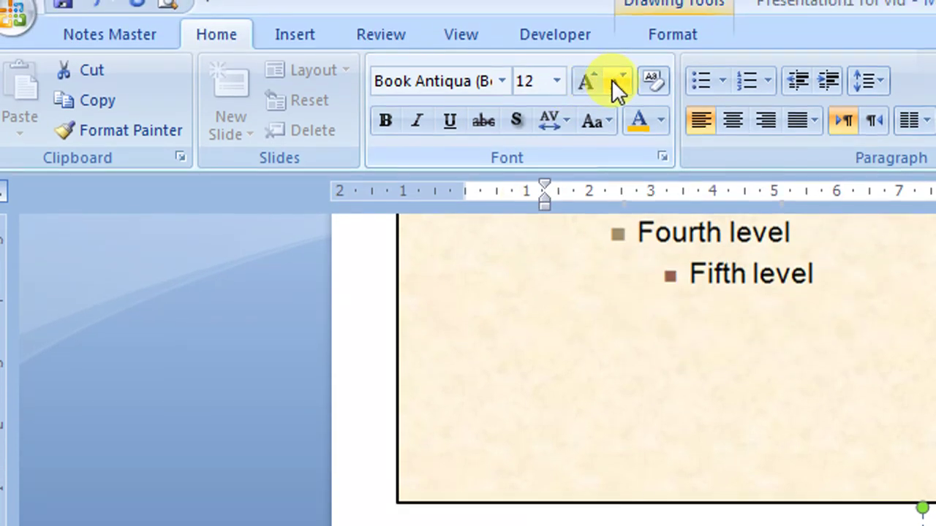
{"action": "left_click", "coordinate": [611, 79]}
{"action": "left_click", "coordinate": [604, 80]}
{"action": "left_click", "coordinate": [604, 81]}
{"action": "left_click", "coordinate": [587, 85]}
{"action": "left_click", "coordinate": [587, 85]}
{"action": "left_click", "coordinate": [587, 85]}
{"action": "left_click", "coordinate": [587, 85]}
{"action": "left_click", "coordinate": [587, 85]}
{"action": "left_click", "coordinate": [587, 85]}
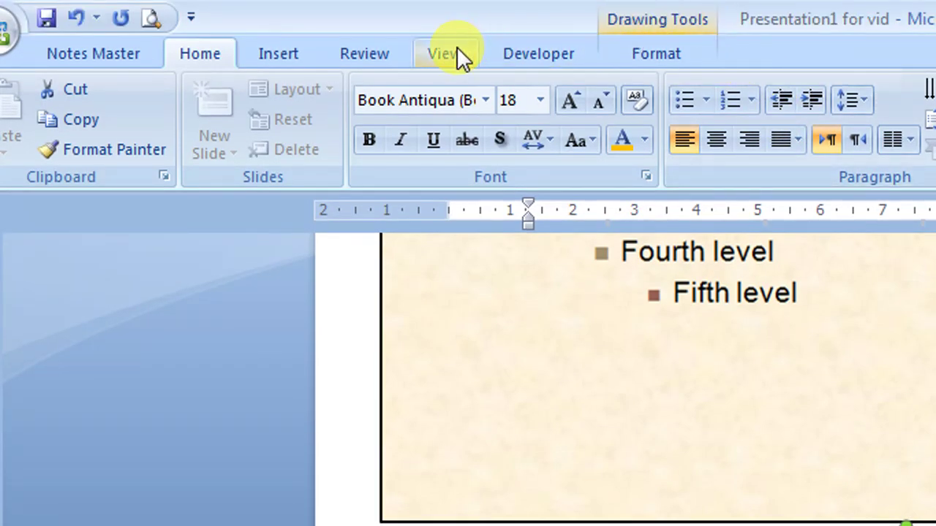
{"action": "key", "text": "Escape"}
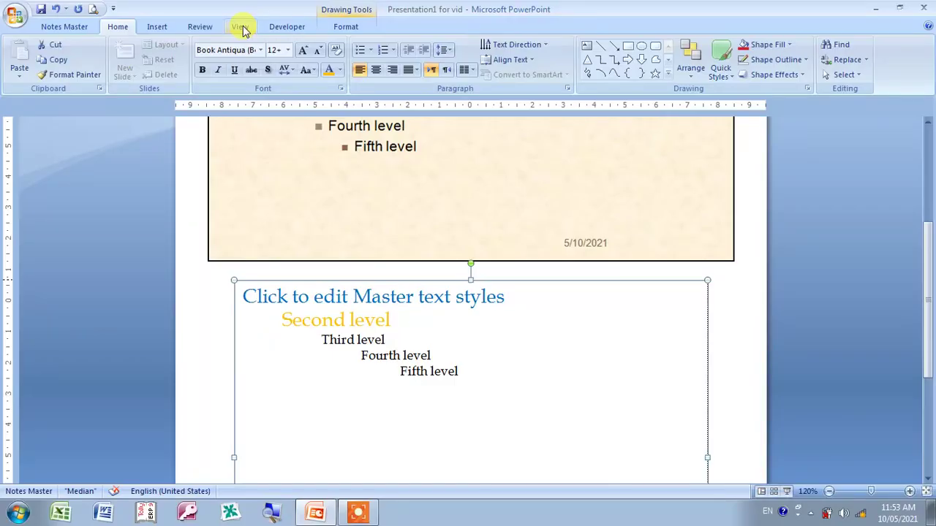
Step: Leave the Notes Master and return to Normal view
{"action": "left_click", "coordinate": [242, 28]}
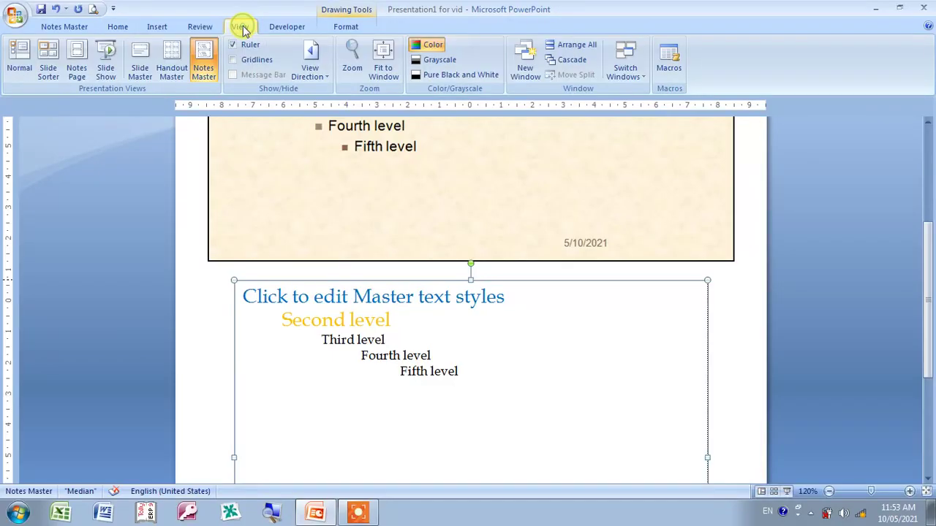
{"action": "left_click", "coordinate": [19, 73]}
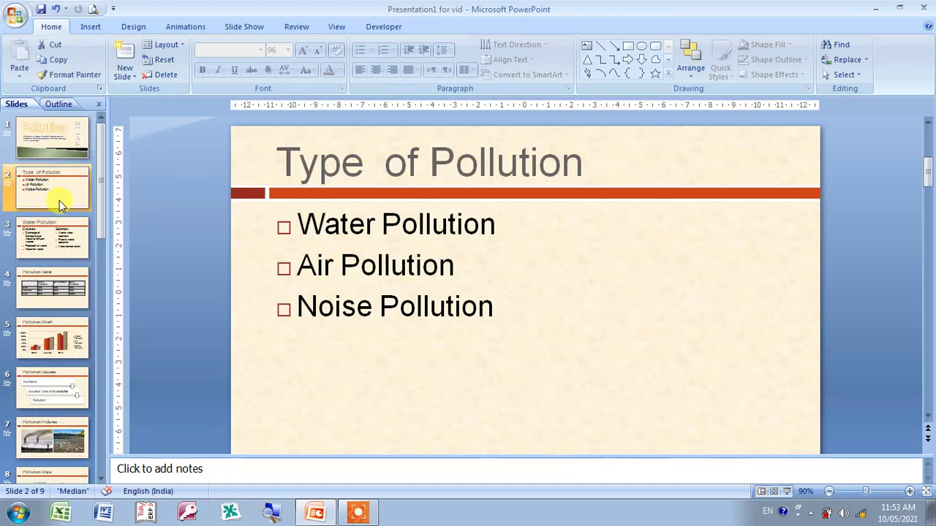
{"action": "left_click", "coordinate": [205, 468]}
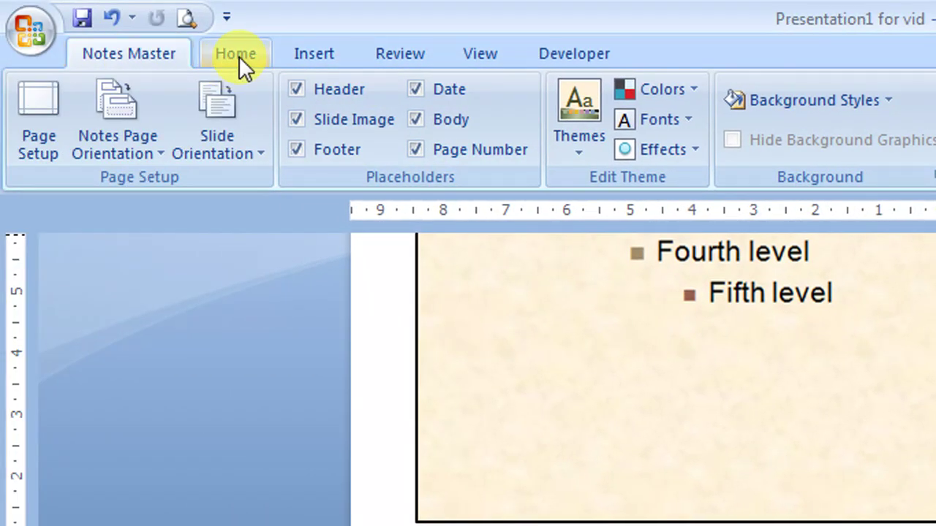
{"action": "left_click", "coordinate": [797, 130]}
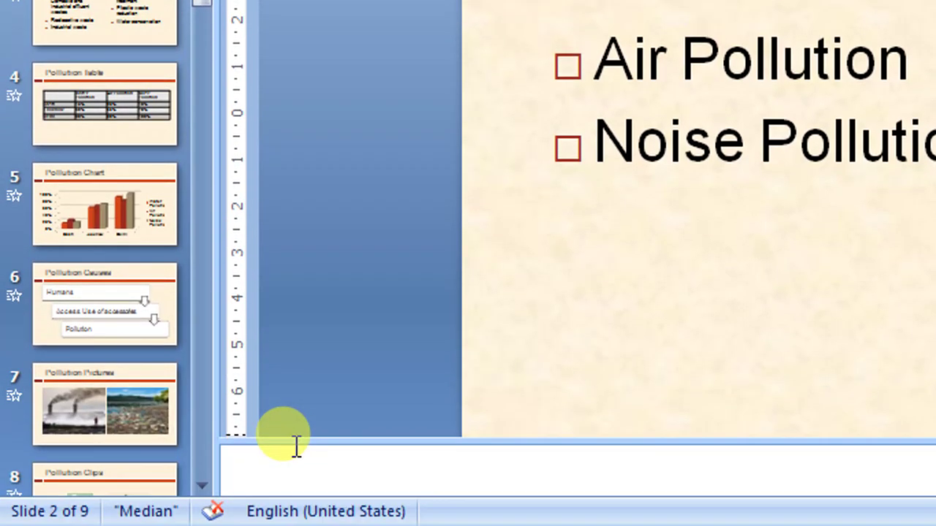
Step: Type 'Computer Solution' in slide 2's notes, with the presenter's name on the next line
{"action": "left_click", "coordinate": [273, 435]}
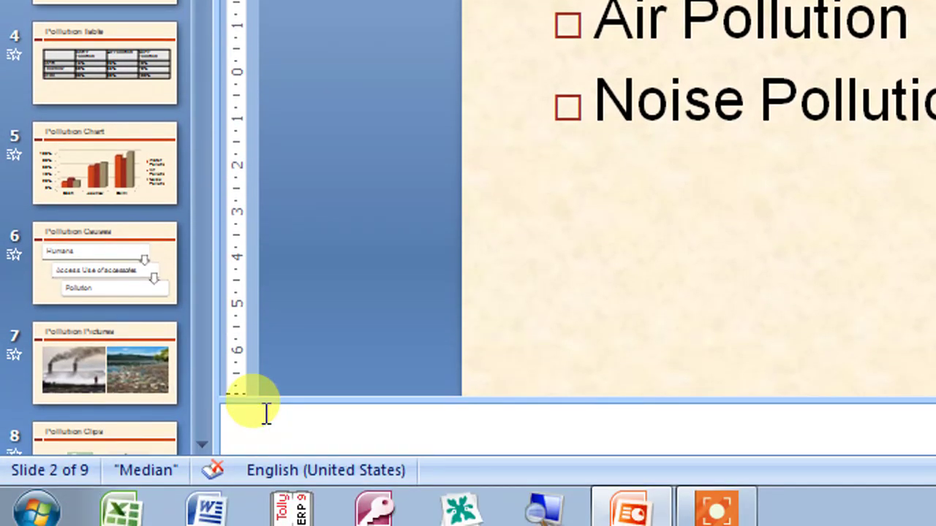
{"action": "type", "text": "d"}
{"action": "type", "text": "puter Solution"}
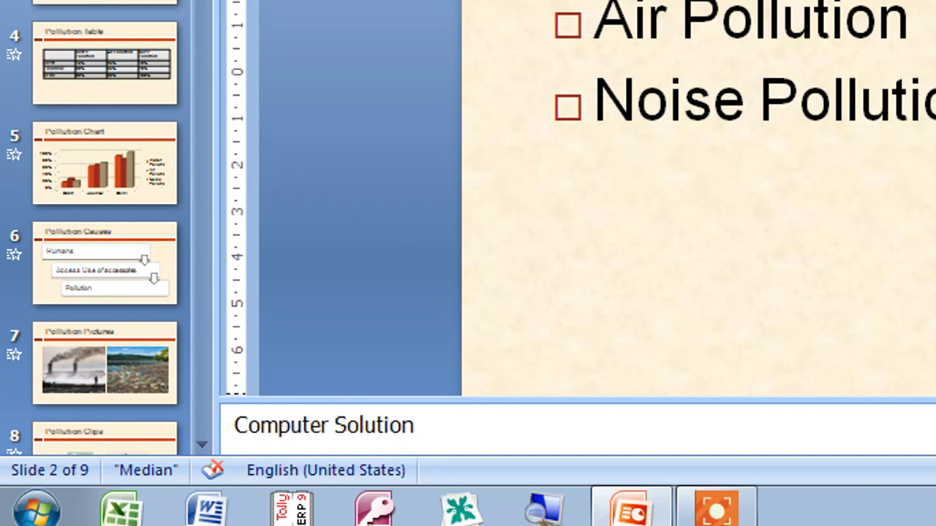
{"action": "key", "text": "Return"}
{"action": "type", "text": "Aa"}
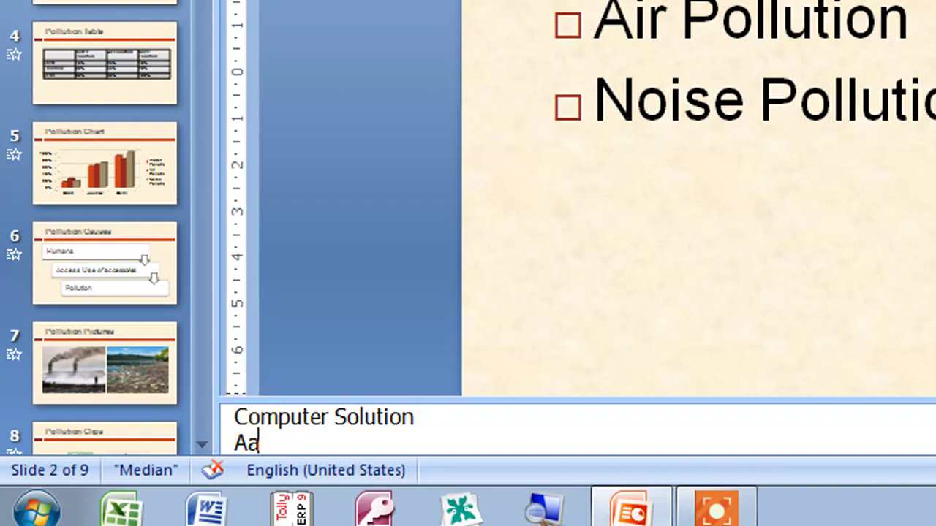
{"action": "type", "text": "mir Siddiqui"}
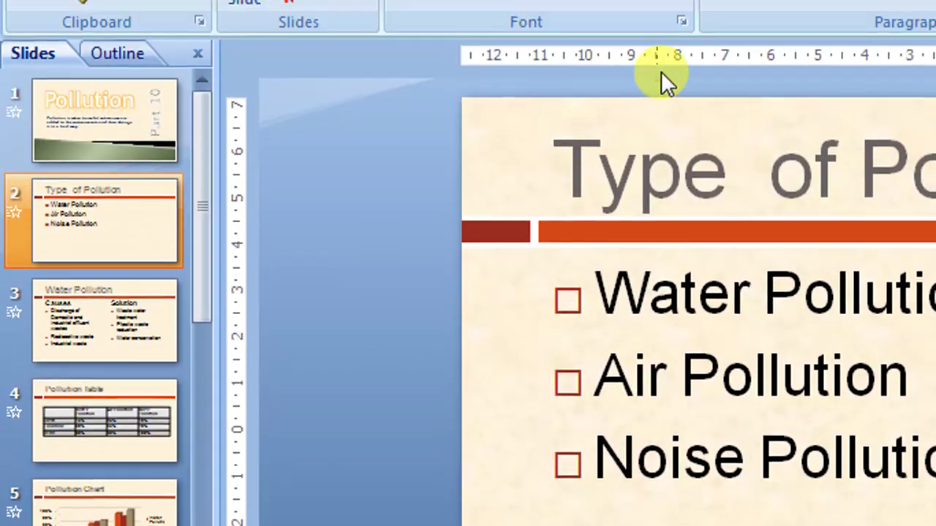
{"action": "left_click", "coordinate": [669, 45]}
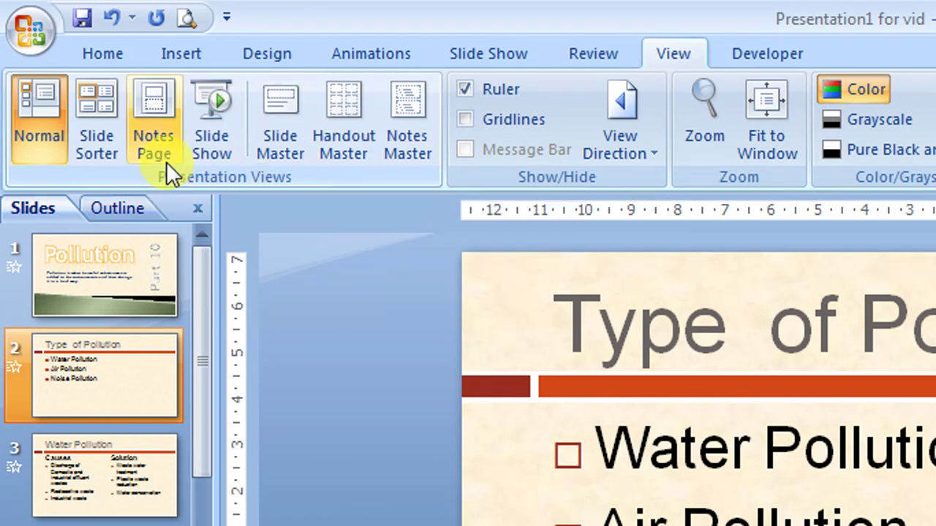
Step: Switch to Notes Page view and put a space between the presenter's first and last names
{"action": "left_click", "coordinate": [159, 144]}
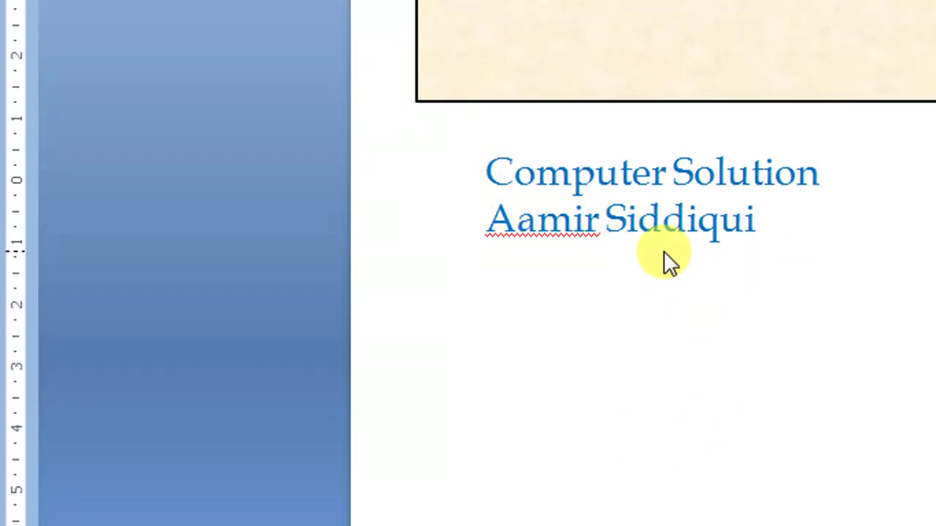
{"action": "left_click", "coordinate": [536, 183]}
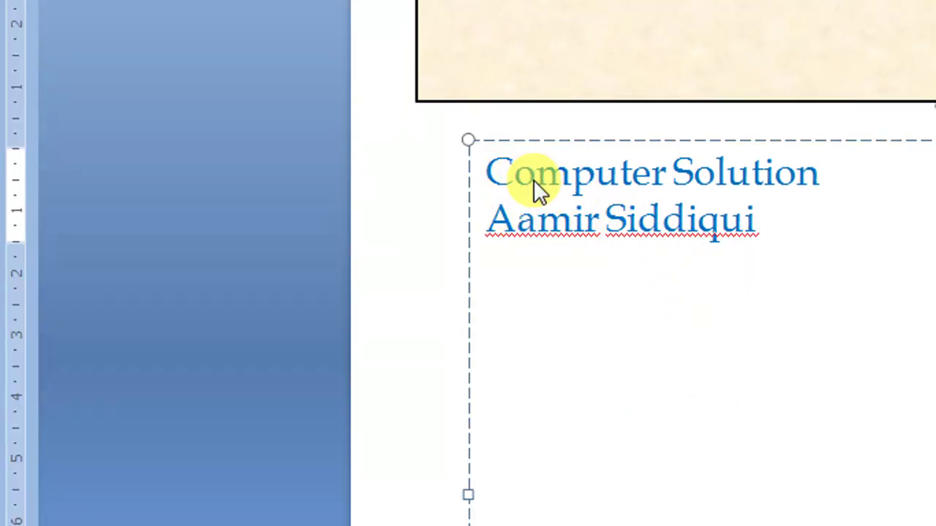
{"action": "left_click", "coordinate": [492, 225]}
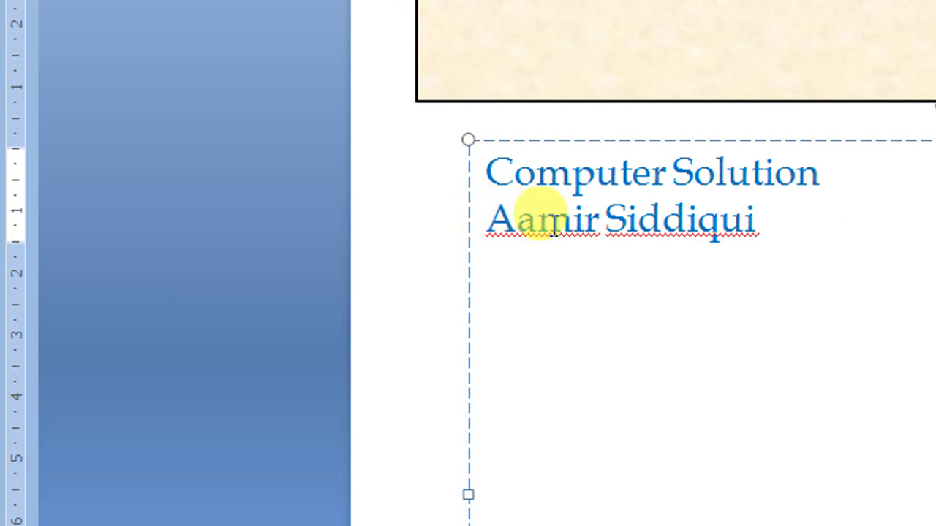
{"action": "left_click", "coordinate": [598, 228]}
{"action": "key", "text": "Home"}
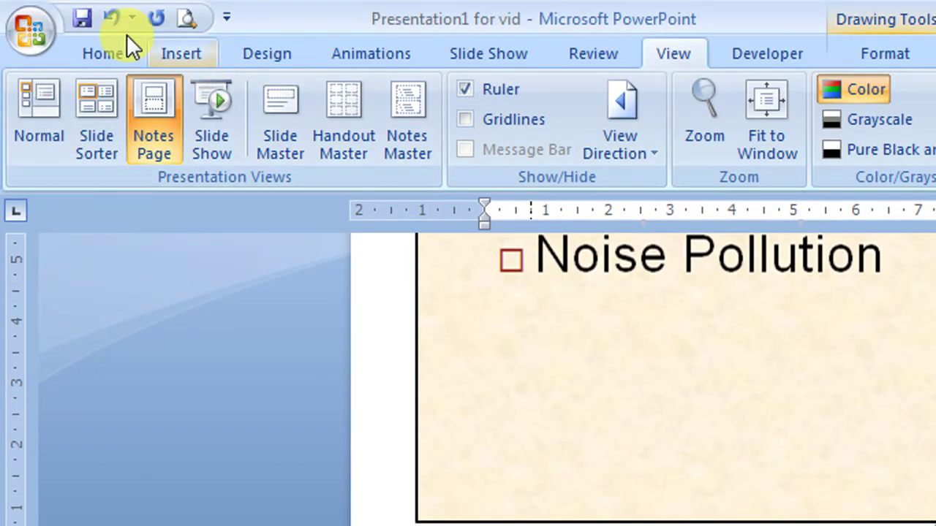
Step: Indent the presenter's name line in slide 2's notes one list level deeper
{"action": "left_click", "coordinate": [105, 52]}
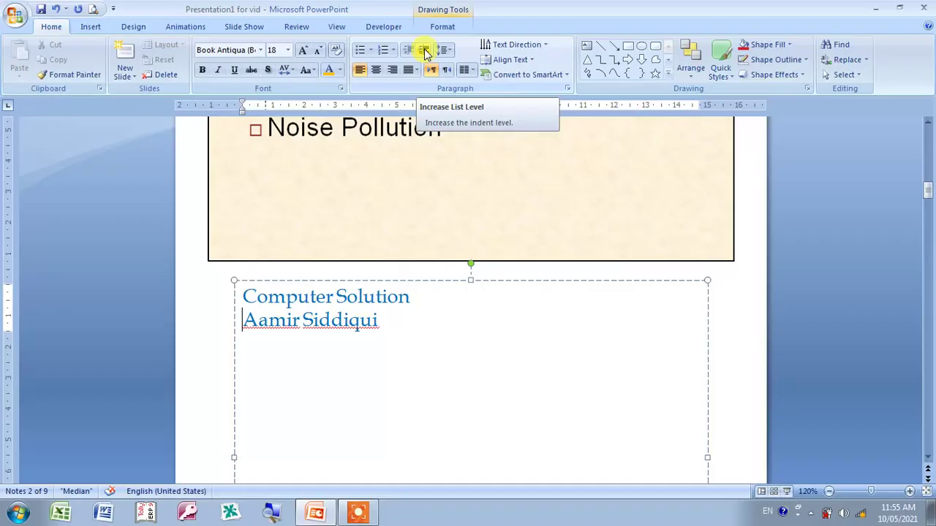
{"action": "left_click", "coordinate": [424, 51]}
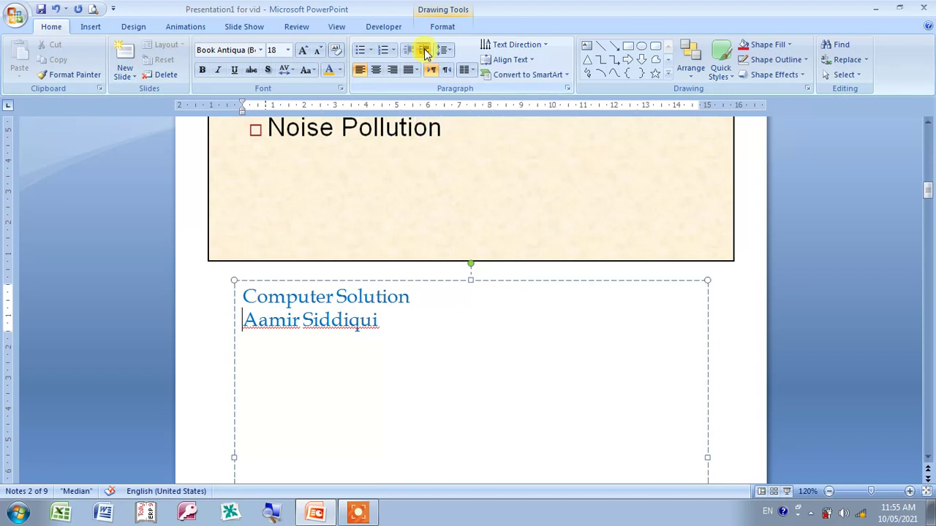
{"action": "left_click", "coordinate": [408, 50]}
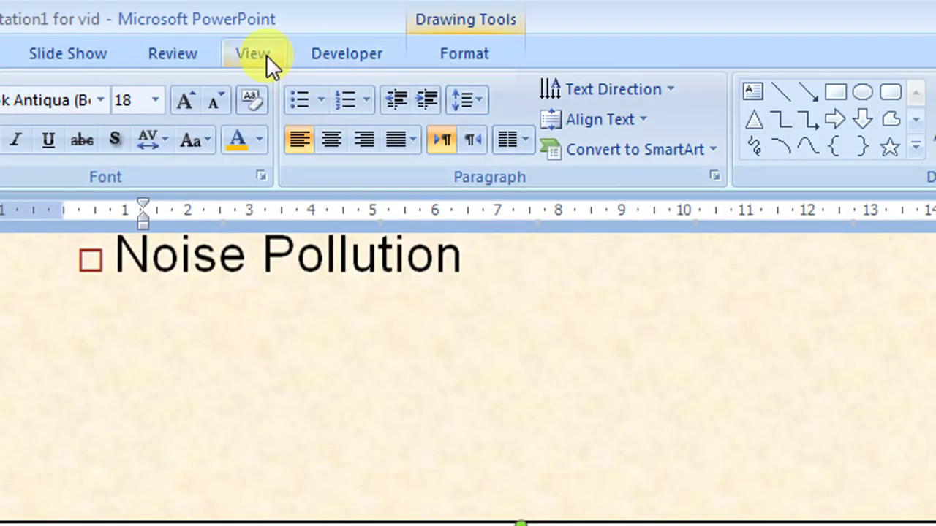
{"action": "left_click", "coordinate": [266, 55]}
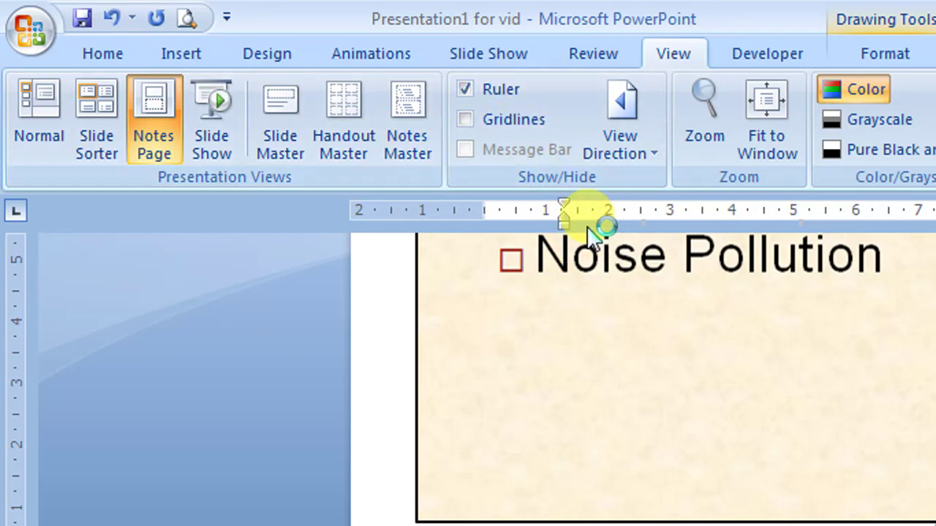
Step: Briefly toggle the rulers and gridlines, leaving rulers shown and gridlines hidden
{"action": "left_click", "coordinate": [468, 89]}
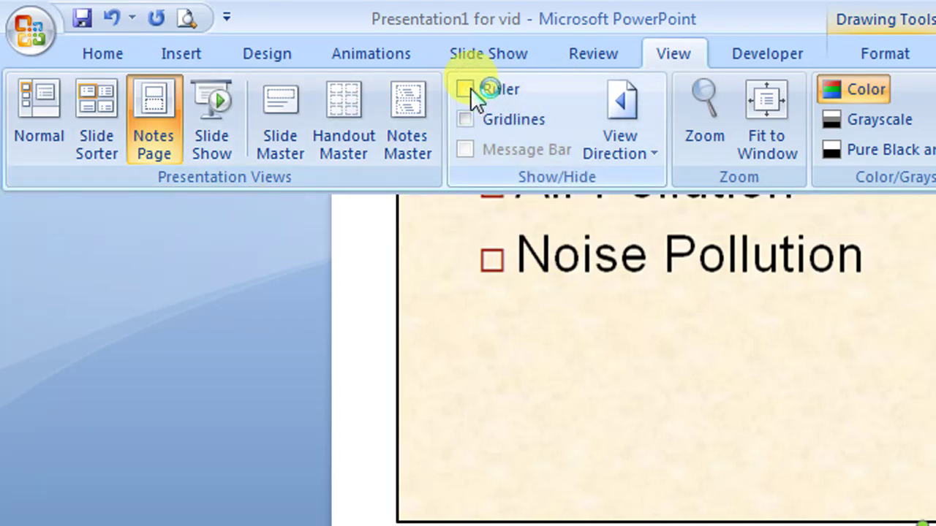
{"action": "left_click", "coordinate": [470, 88]}
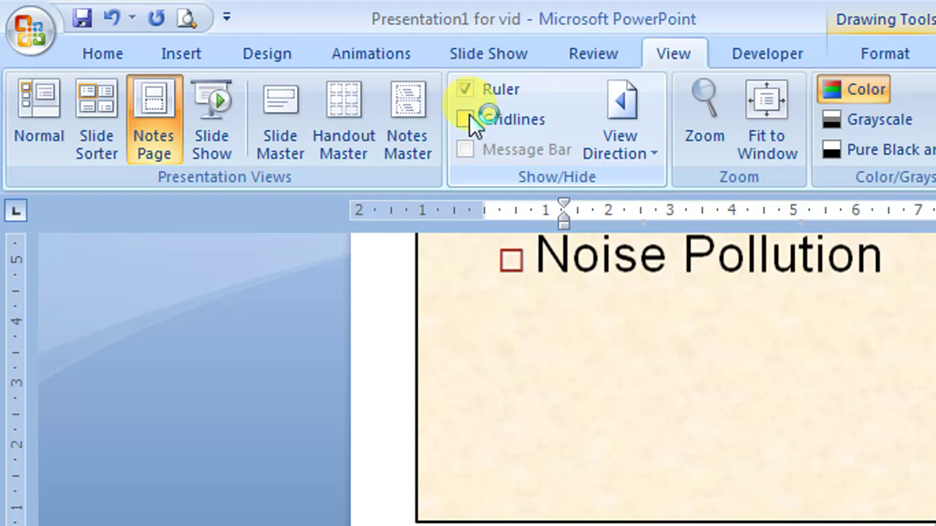
{"action": "left_click", "coordinate": [469, 115]}
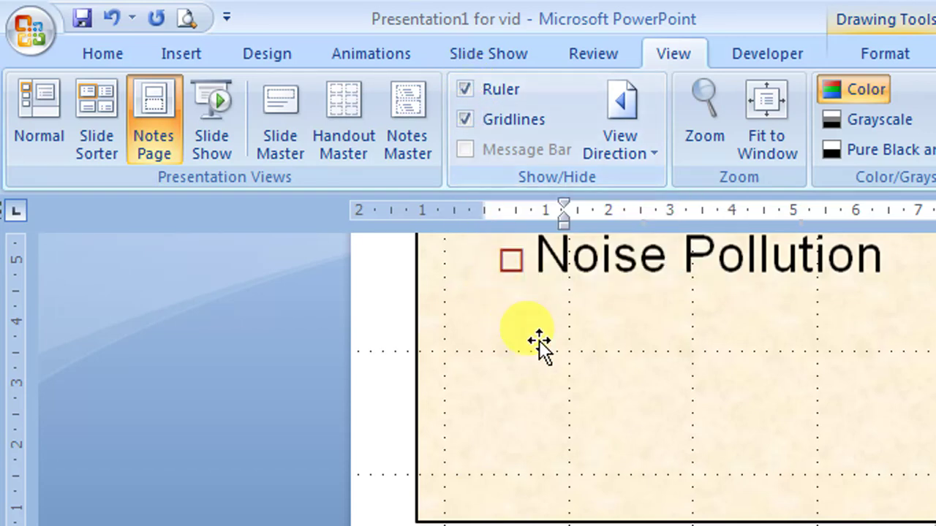
{"action": "left_click", "coordinate": [471, 120]}
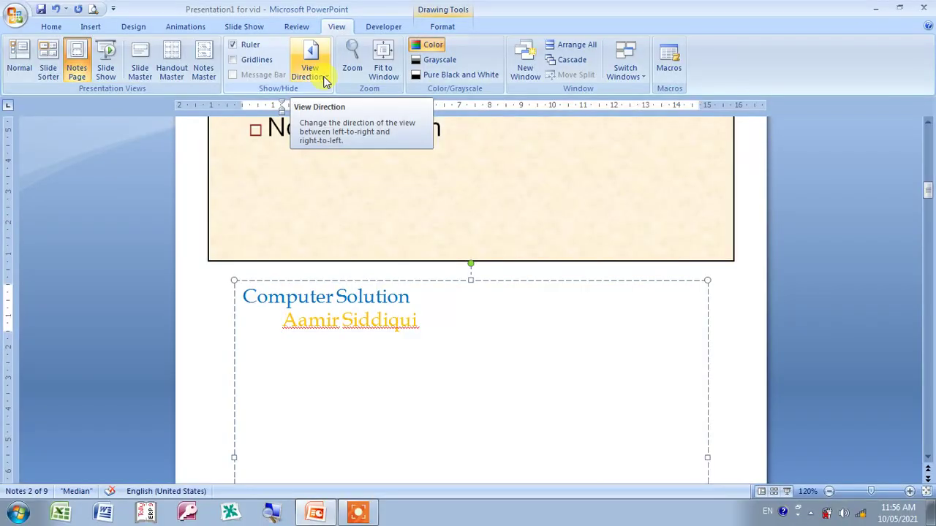
Step: Try right-to-left view direction, then set the notes page back to left-to-right
{"action": "left_click", "coordinate": [326, 82]}
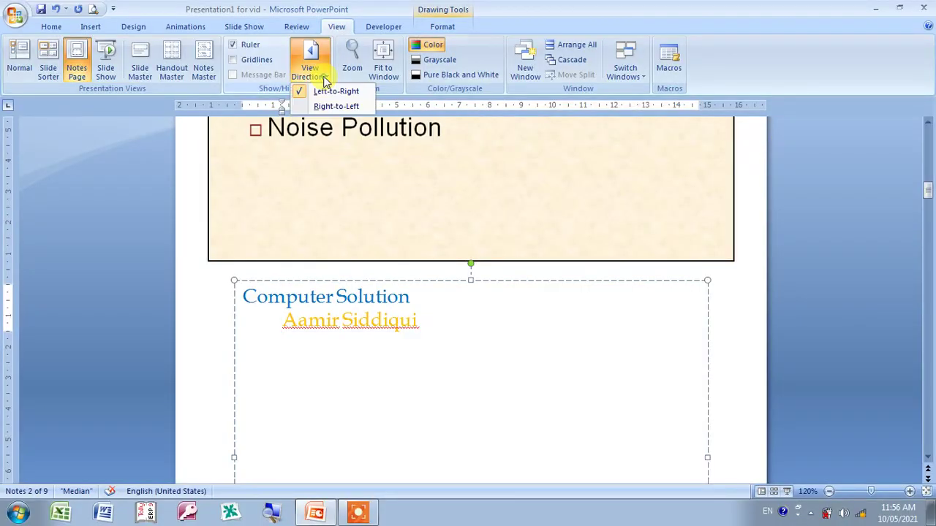
{"action": "left_click", "coordinate": [336, 106]}
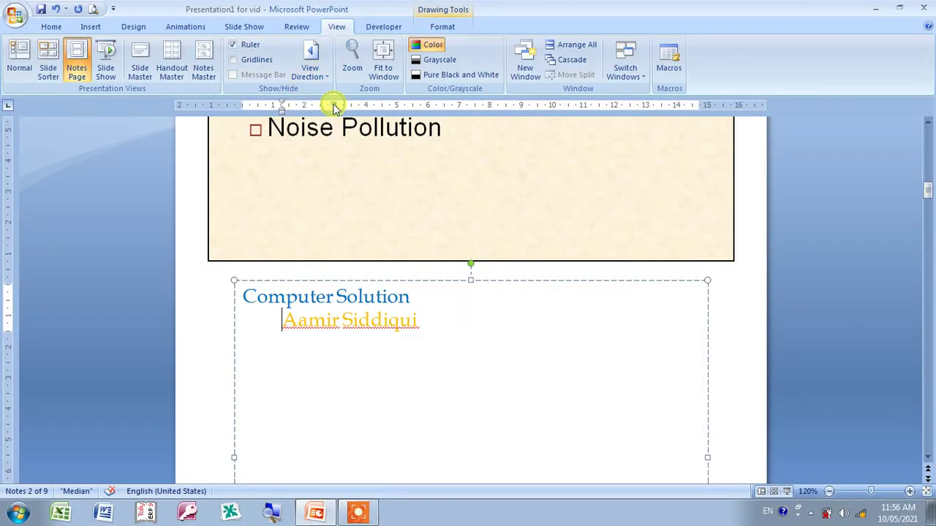
{"action": "left_click", "coordinate": [184, 315]}
{"action": "left_click", "coordinate": [314, 62]}
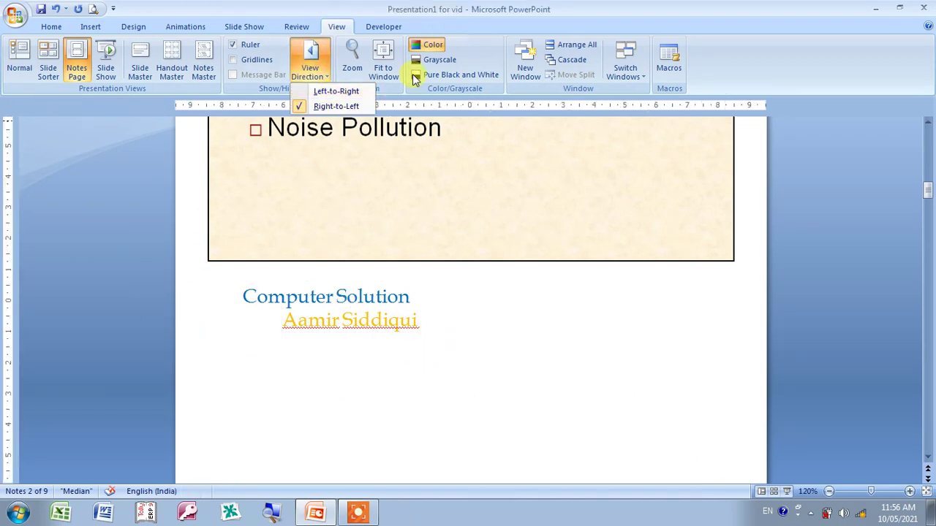
{"action": "left_click", "coordinate": [319, 91]}
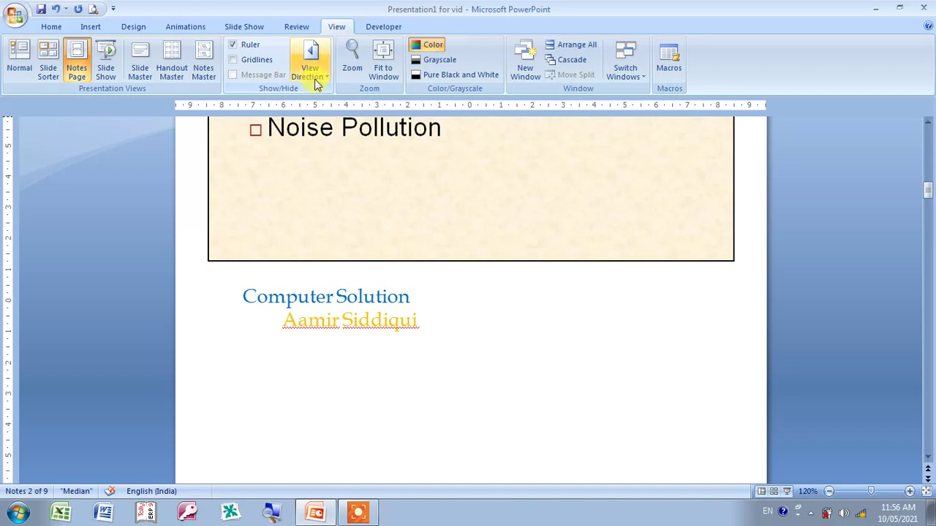
{"action": "left_click", "coordinate": [316, 73]}
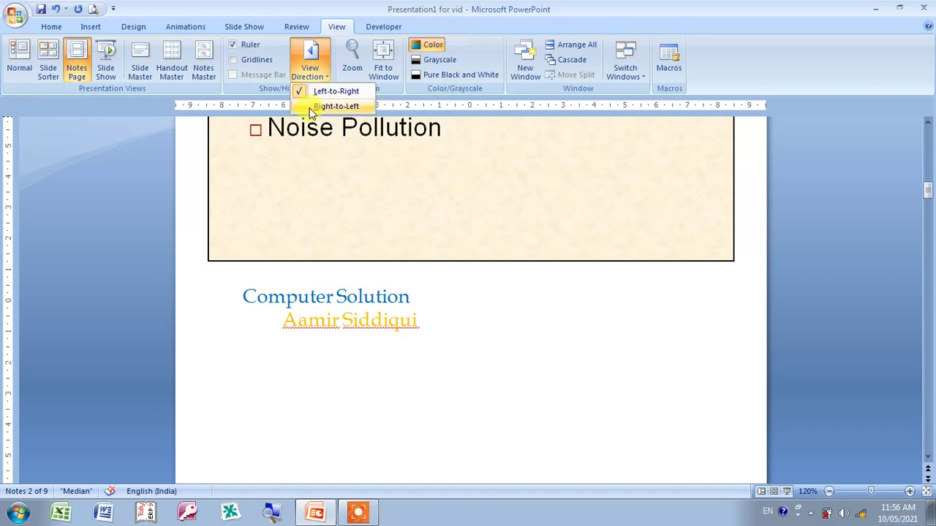
{"action": "left_click", "coordinate": [322, 90]}
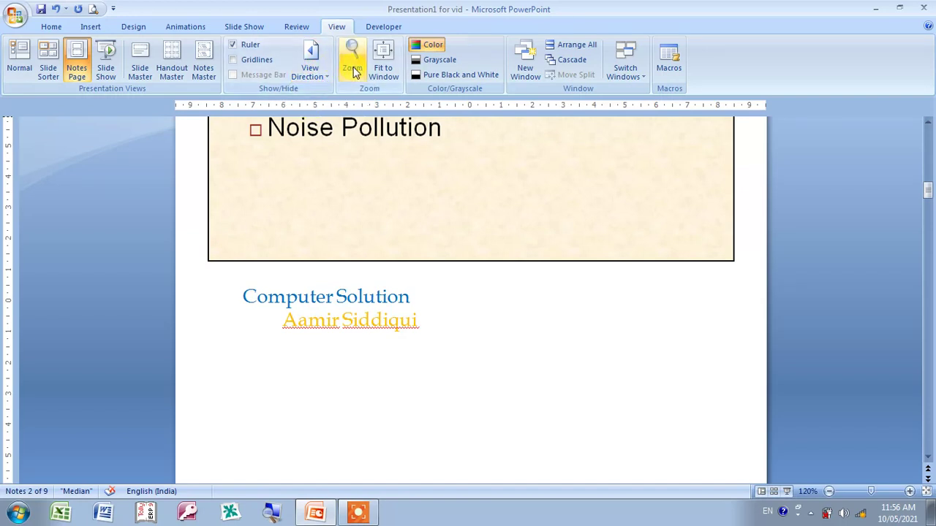
Step: Zoom the notes page to 66%, step in and out, then fit it to the window
{"action": "left_click", "coordinate": [353, 70]}
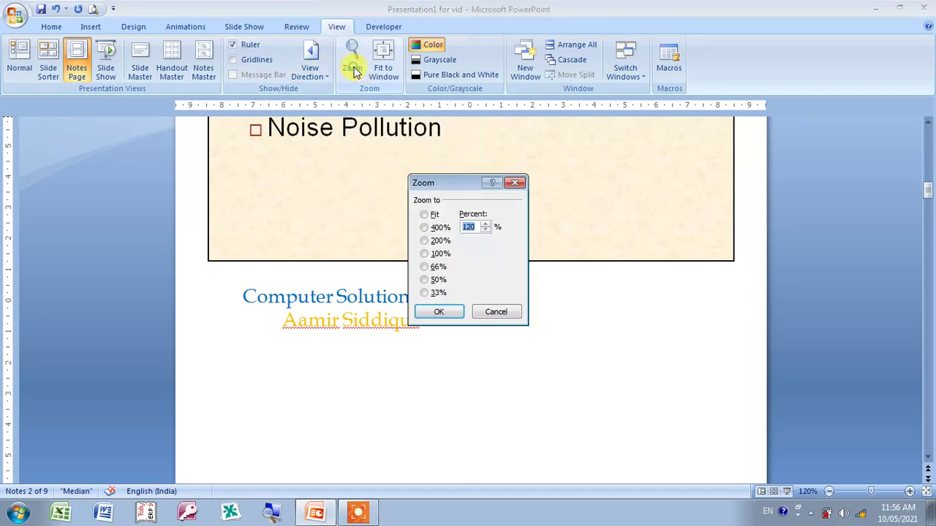
{"action": "left_click", "coordinate": [428, 269]}
{"action": "left_click", "coordinate": [442, 312]}
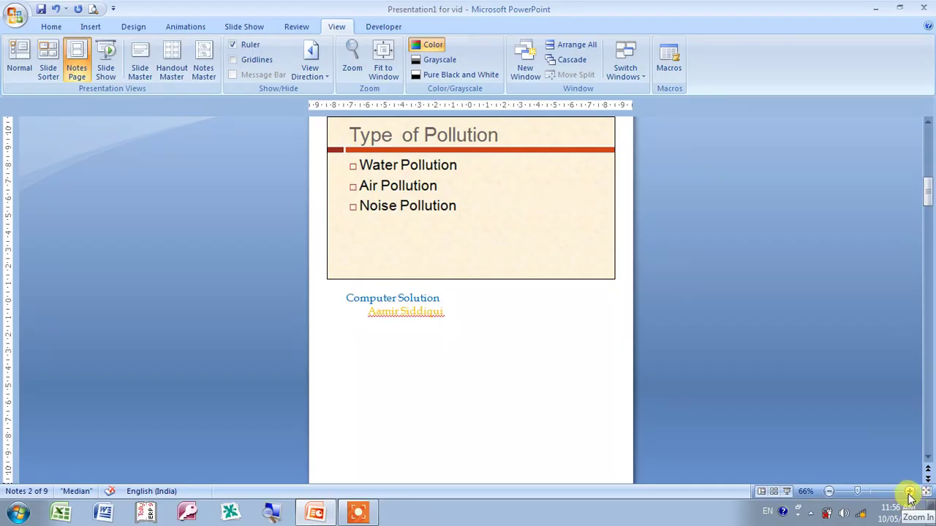
{"action": "left_click", "coordinate": [910, 492]}
{"action": "left_click", "coordinate": [910, 491]}
{"action": "left_click", "coordinate": [910, 491]}
{"action": "left_click", "coordinate": [910, 492]}
{"action": "left_click", "coordinate": [910, 491]}
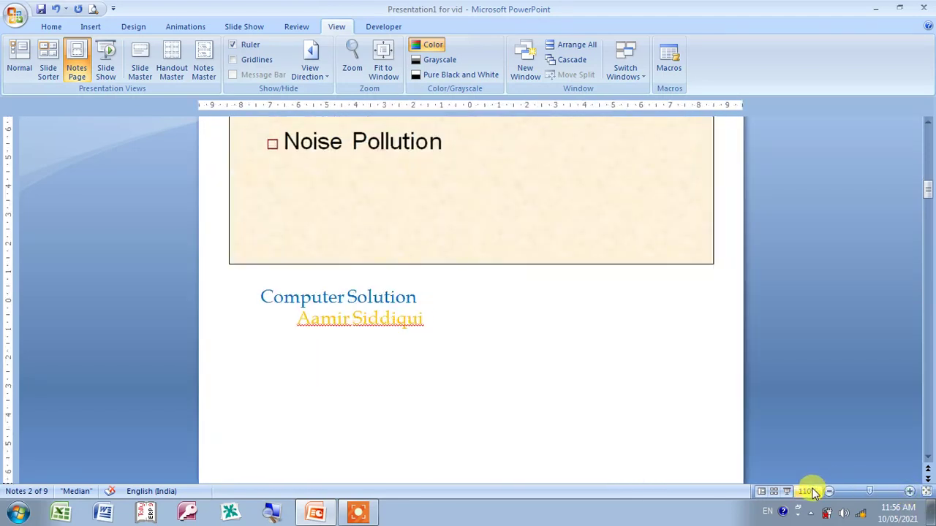
{"action": "left_click", "coordinate": [828, 491]}
{"action": "left_click", "coordinate": [829, 491]}
{"action": "left_click", "coordinate": [828, 491]}
{"action": "left_click", "coordinate": [829, 491]}
{"action": "left_click", "coordinate": [829, 492]}
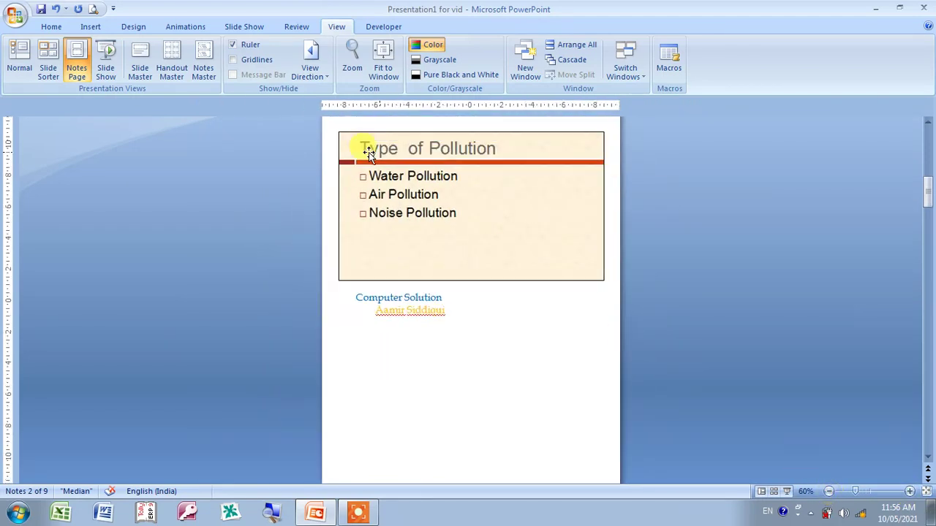
{"action": "left_click", "coordinate": [387, 71]}
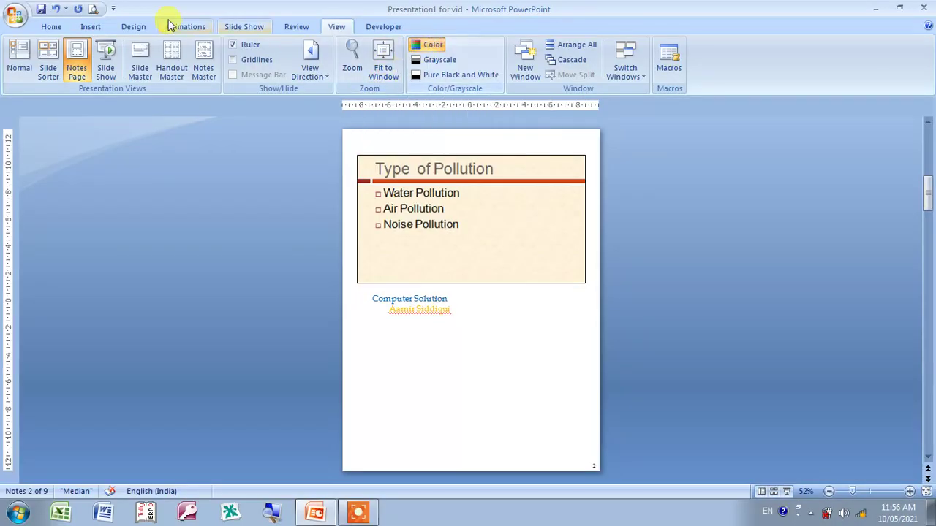
Step: Show the Pollution title slide in Normal view, preview it in grayscale, then return to colour
{"action": "left_click", "coordinate": [28, 56]}
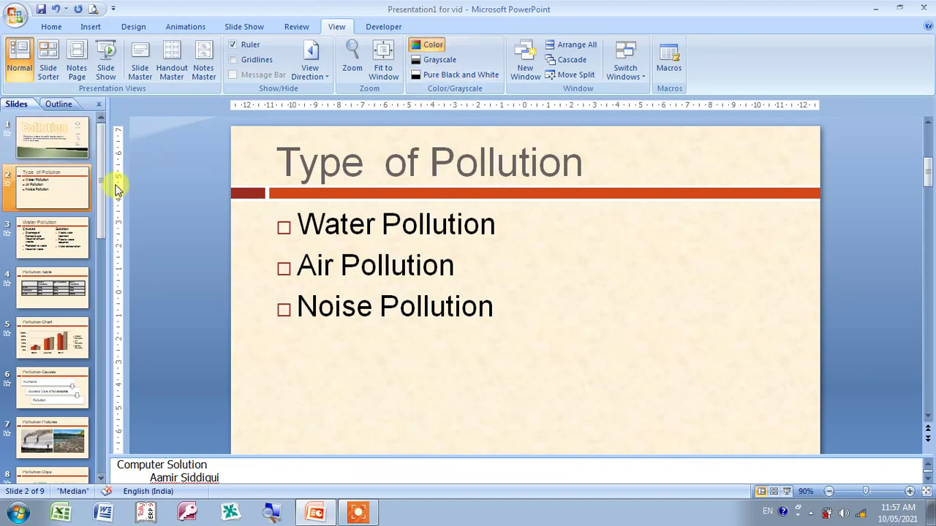
{"action": "left_click", "coordinate": [51, 140]}
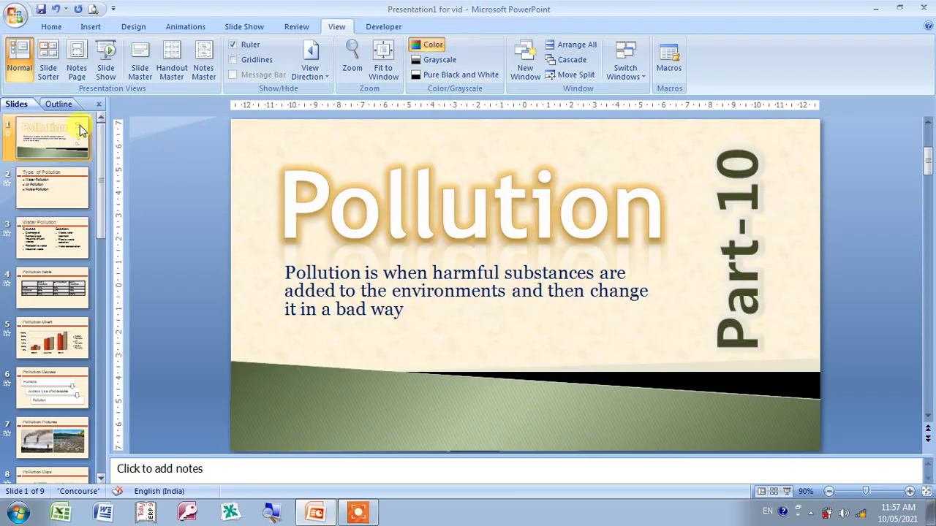
{"action": "left_click", "coordinate": [434, 62]}
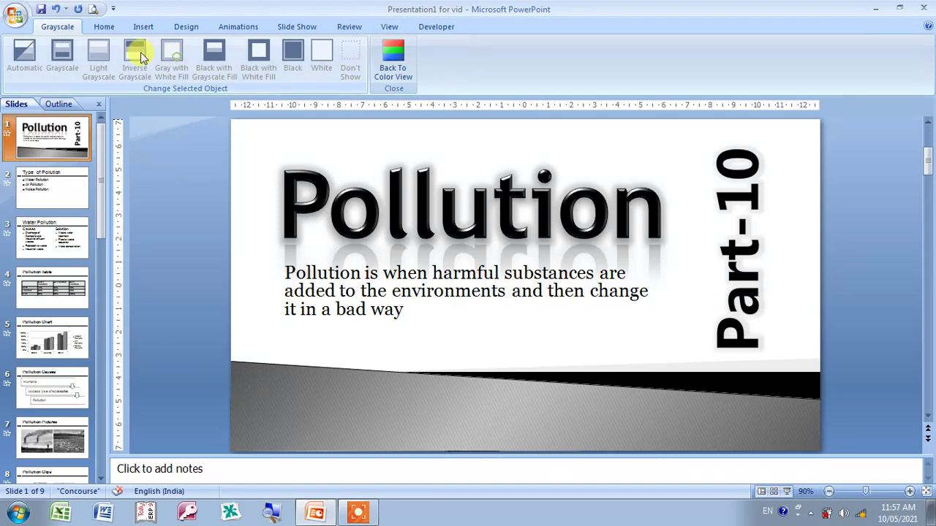
{"action": "left_click", "coordinate": [408, 73]}
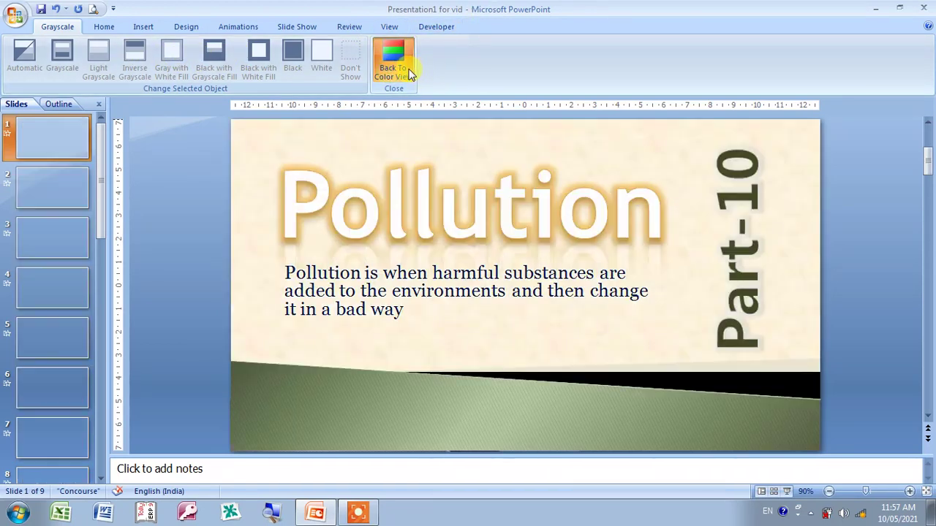
Step: Preview the slides in pure black and white, then return them to colour
{"action": "left_click", "coordinate": [341, 28]}
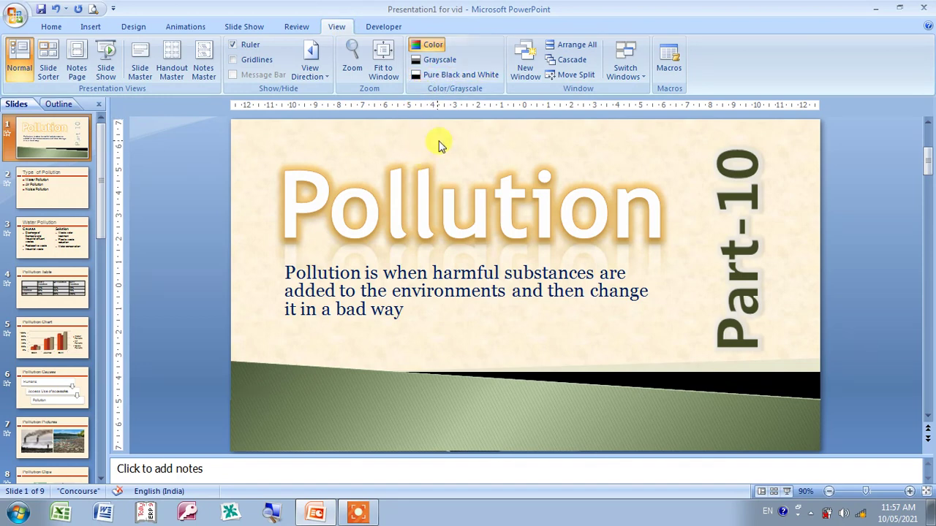
{"action": "left_click", "coordinate": [462, 77]}
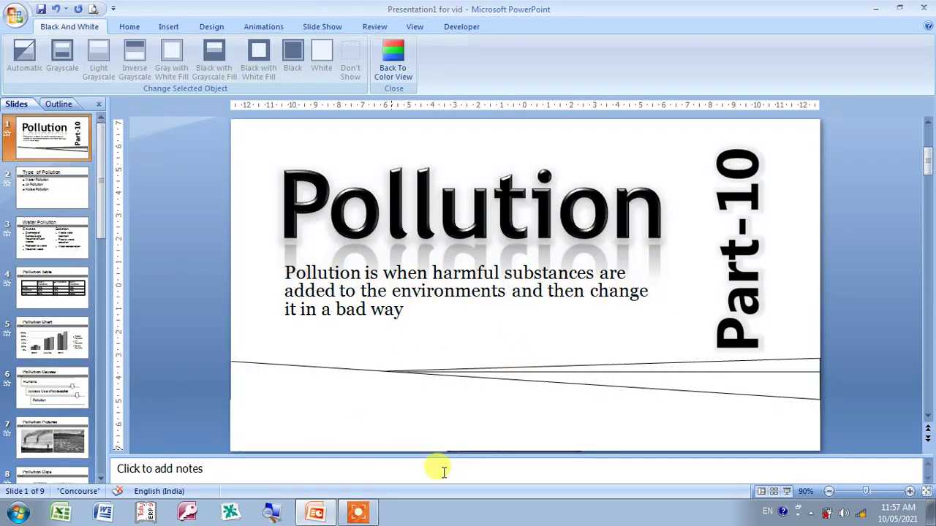
{"action": "left_click", "coordinate": [396, 64]}
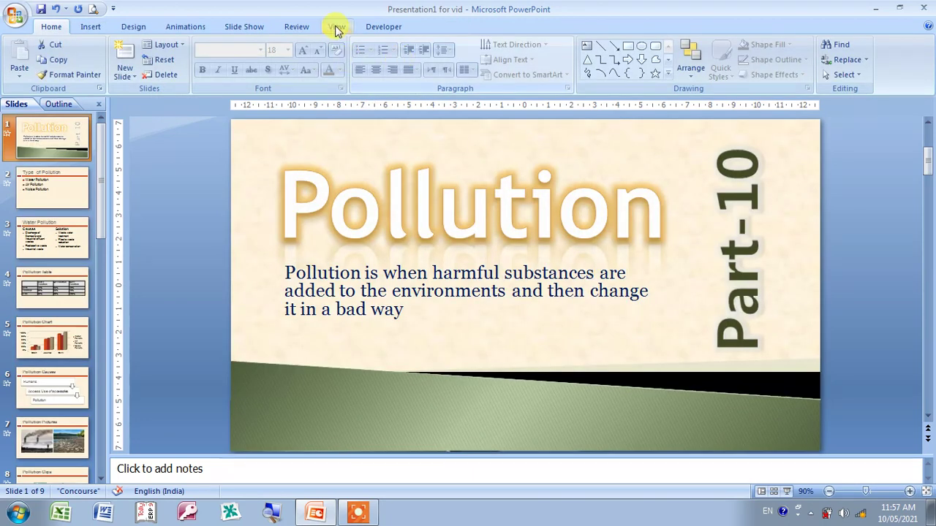
Step: Tile the Pollution and qaw windows with Arrange All, then maximize the Pollution window
{"action": "left_click", "coordinate": [336, 26]}
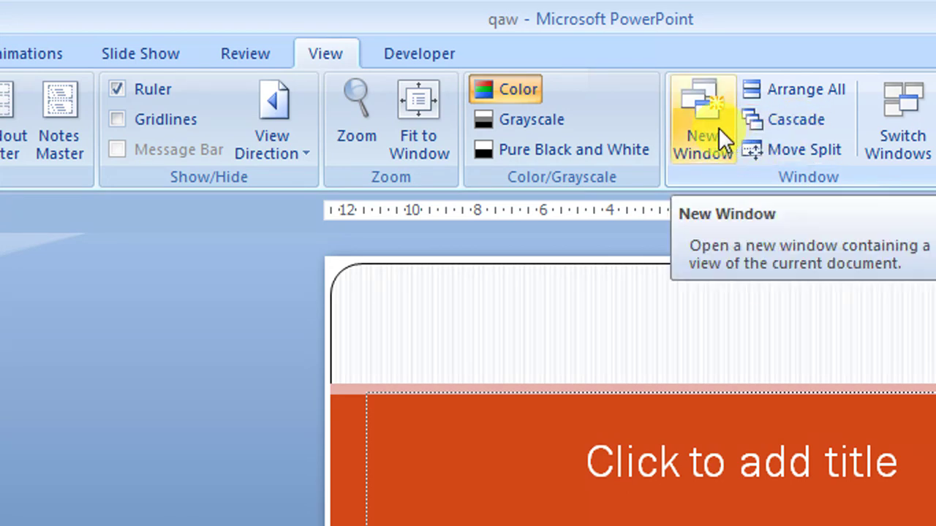
{"action": "left_click", "coordinate": [780, 96]}
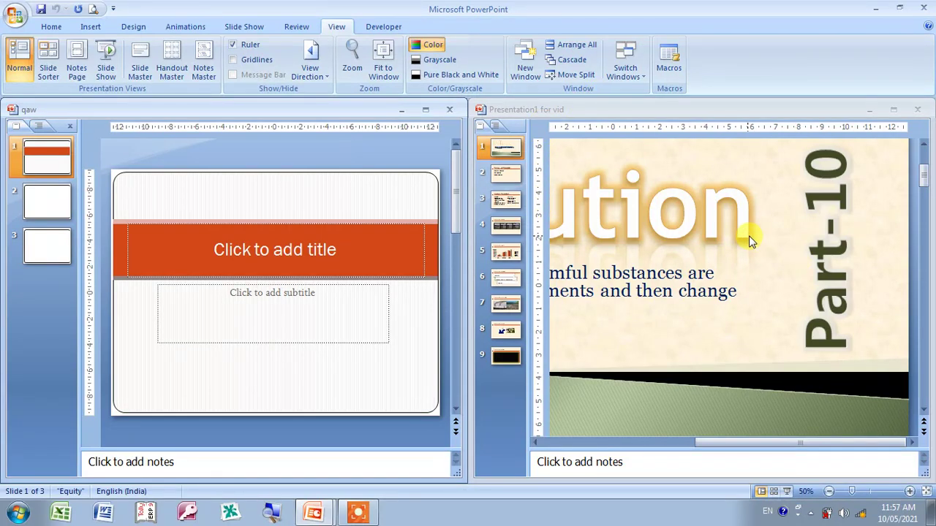
{"action": "left_click", "coordinate": [895, 110]}
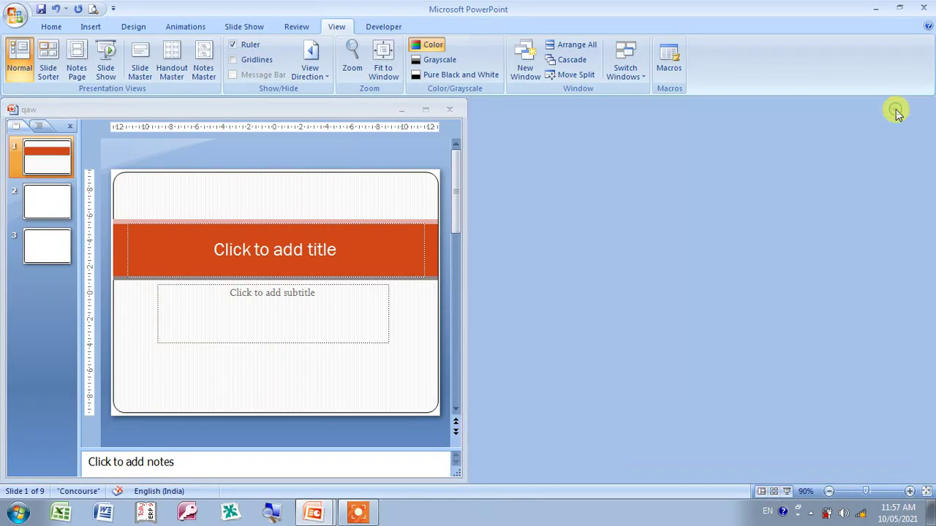
Step: Cascade the two windows, shift the Pollution window to reveal qaw, then maximize Pollution again
{"action": "left_click", "coordinate": [575, 45]}
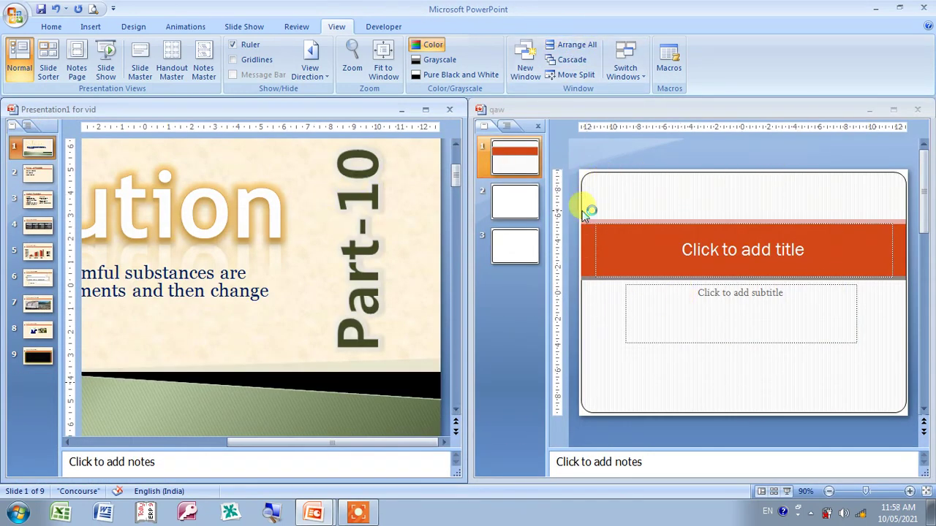
{"action": "left_click", "coordinate": [569, 62]}
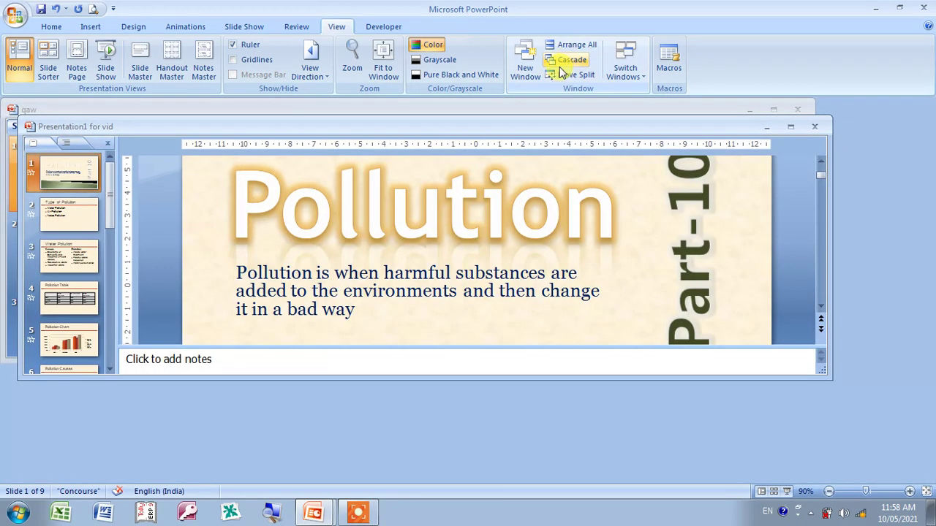
{"action": "left_click_drag", "start_coordinate": [604, 123], "coordinate": [632, 180]}
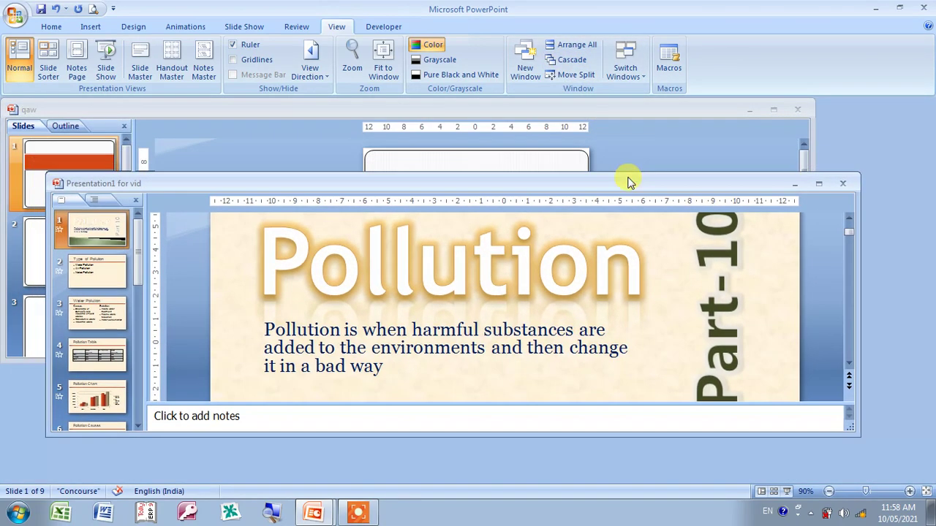
{"action": "left_click", "coordinate": [819, 184]}
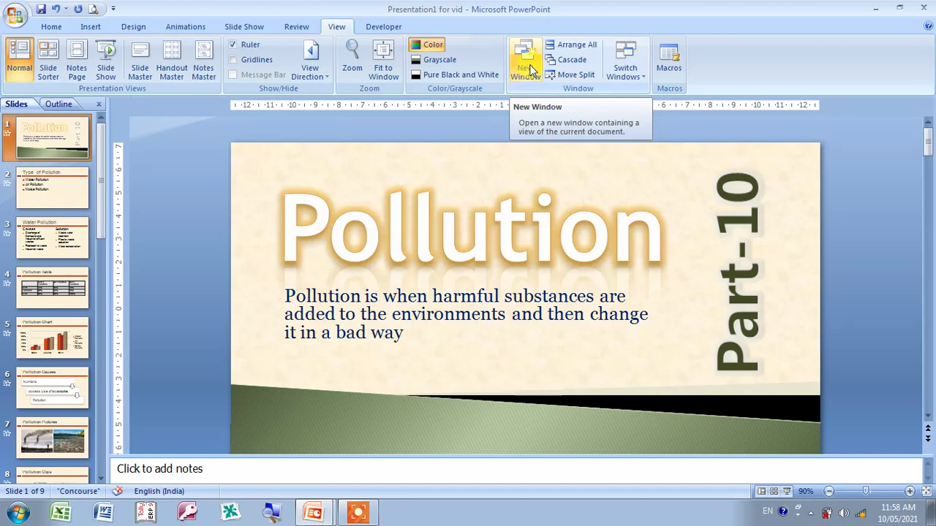
Step: Open a New Window of the Pollution deck, then browse the Insert through View ribbon tabs
{"action": "left_click", "coordinate": [530, 70]}
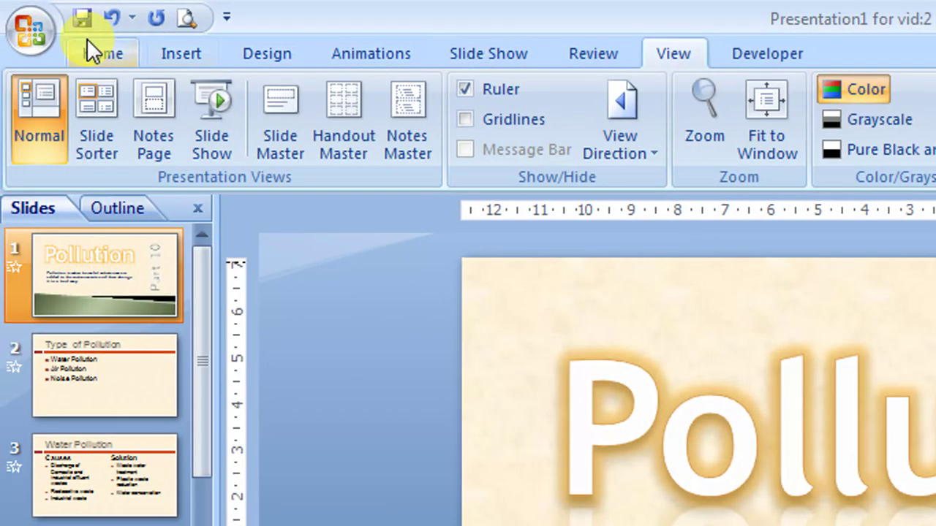
{"action": "left_click", "coordinate": [174, 53]}
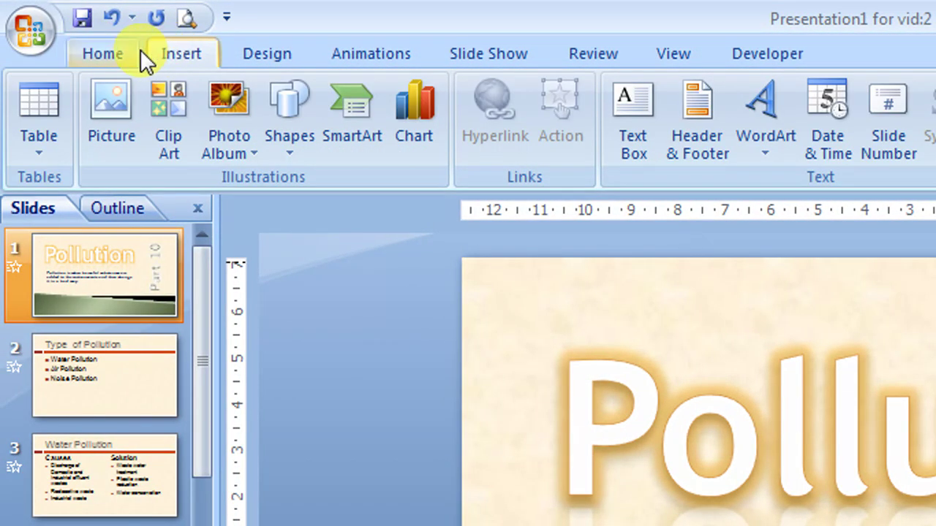
{"action": "left_click", "coordinate": [267, 54]}
{"action": "left_click", "coordinate": [350, 52]}
{"action": "left_click", "coordinate": [489, 53]}
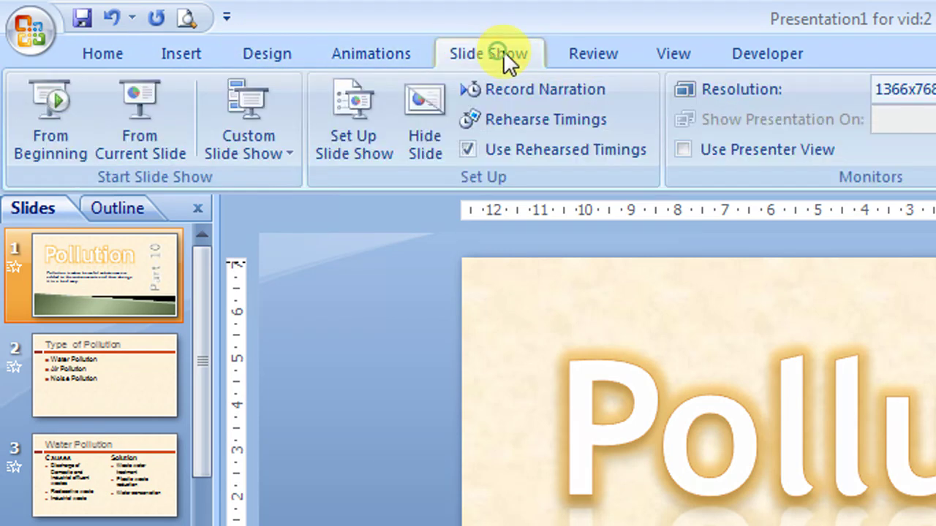
{"action": "left_click", "coordinate": [585, 53]}
{"action": "left_click", "coordinate": [671, 52]}
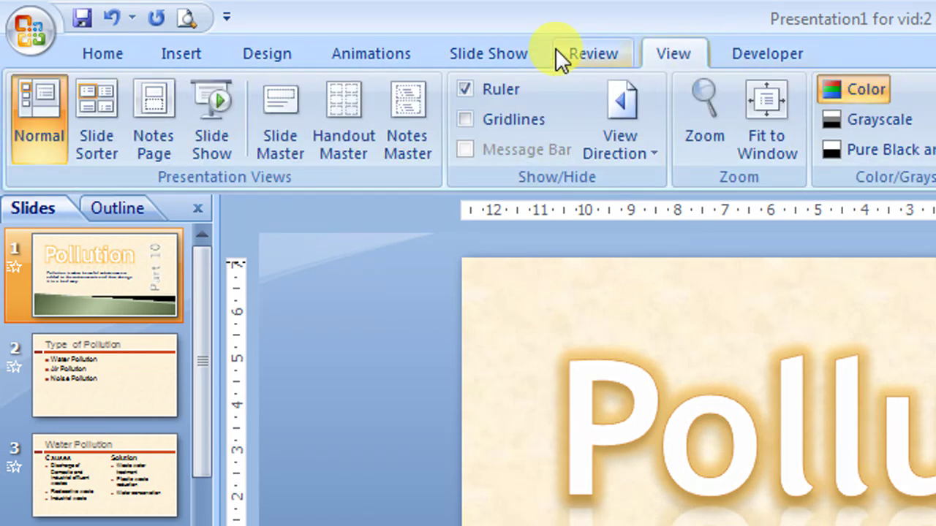
{"action": "left_click", "coordinate": [177, 51]}
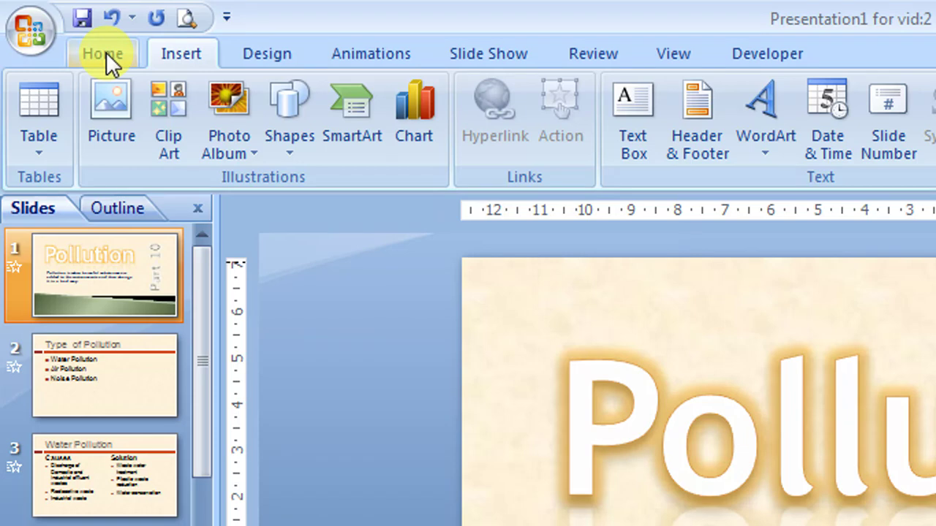
{"action": "left_click", "coordinate": [106, 55]}
{"action": "left_click", "coordinate": [653, 54]}
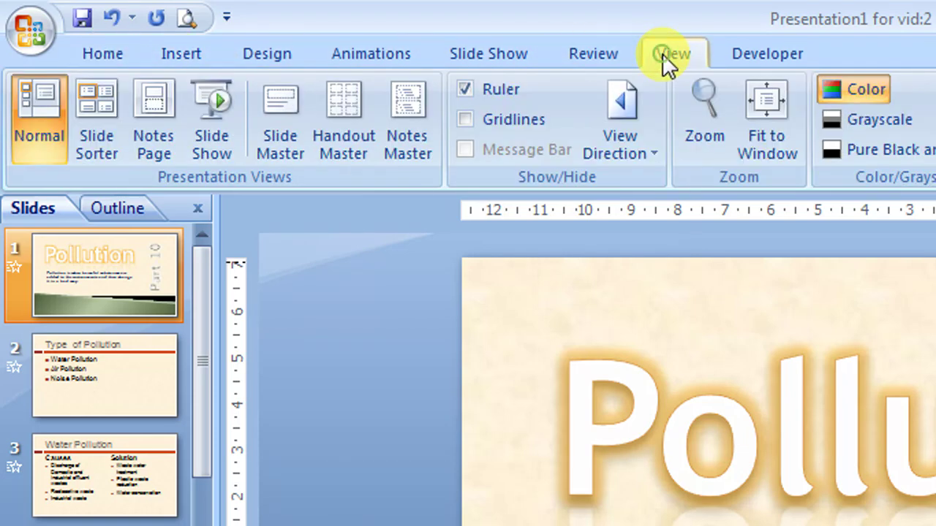